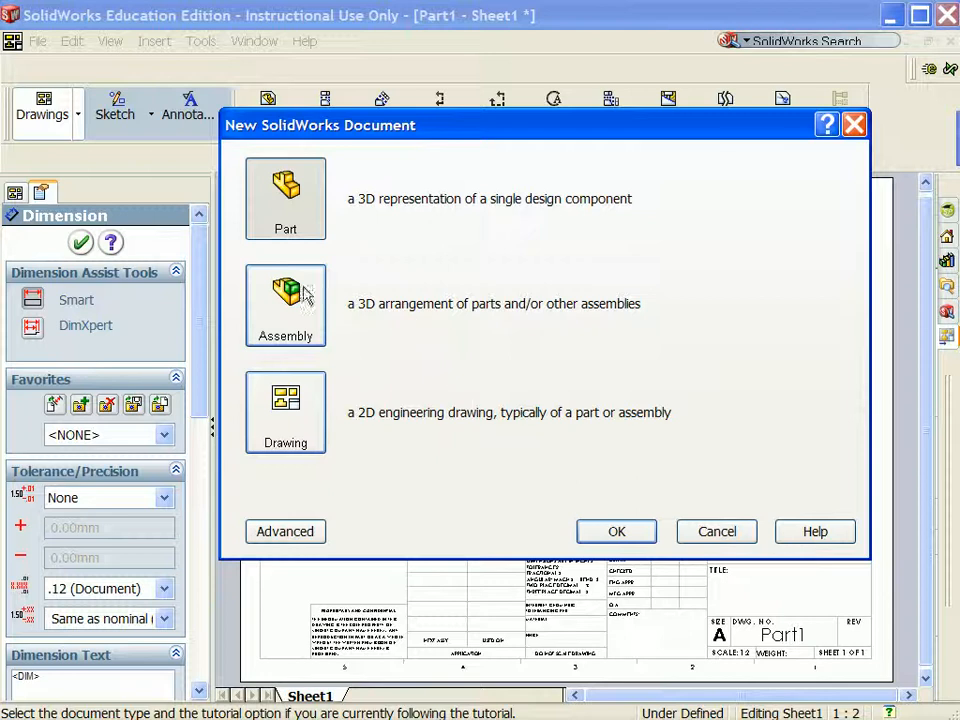
- Create a new part and sketch a rectangle about 54 mm wide around the origin on the Front Plane
double_click(283, 200)
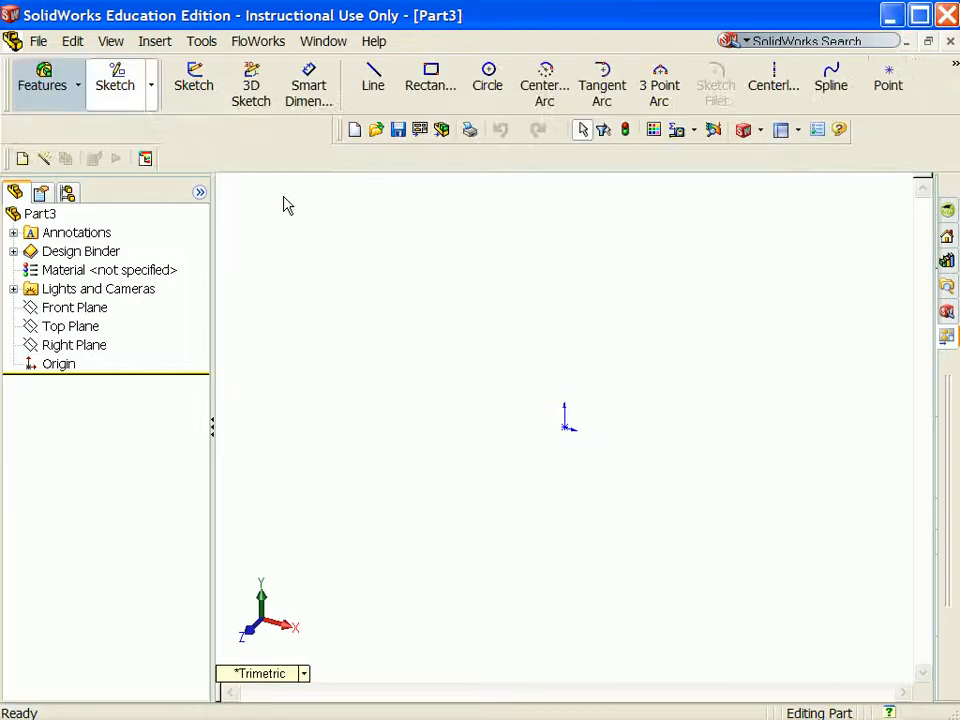
click(105, 307)
click(450, 78)
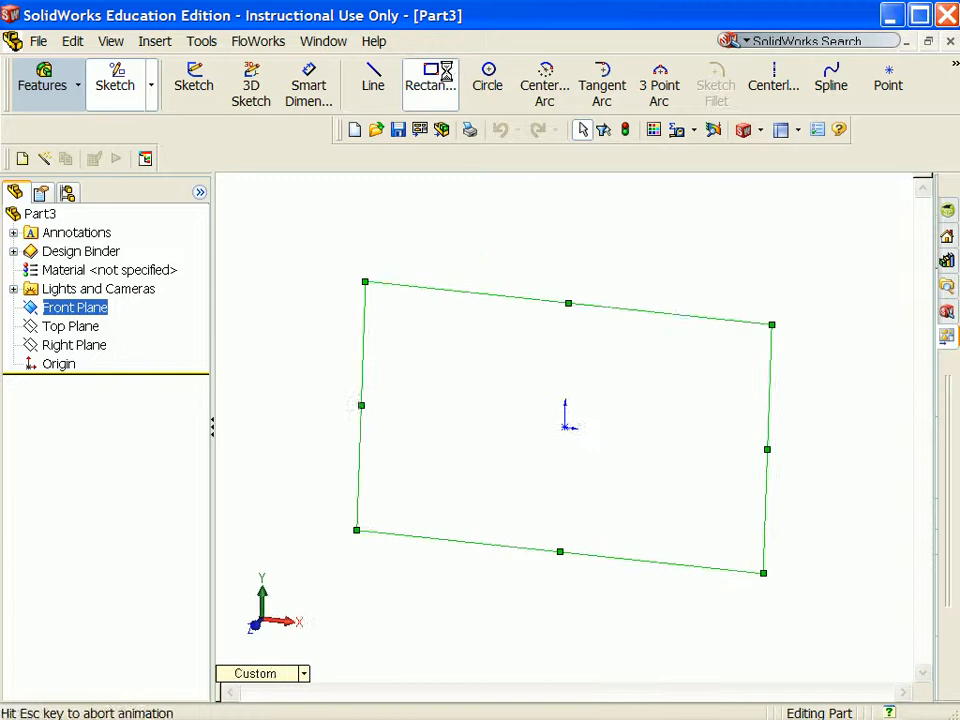
drag(500, 381, 633, 478)
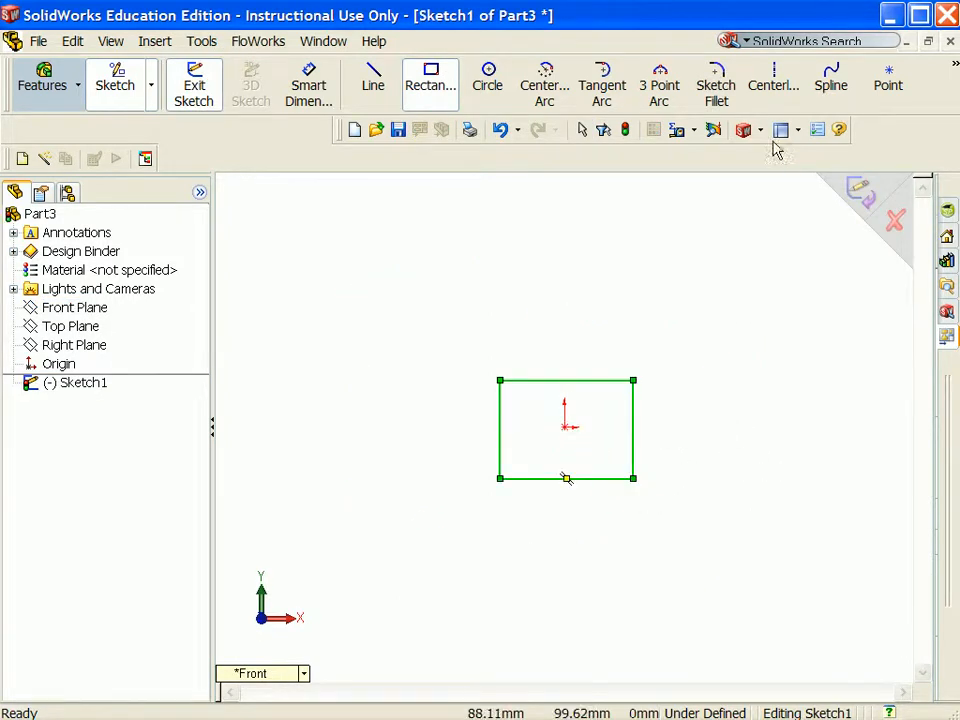
- Draw a diagonal centerline from the rectangle's lower-right corner to its upper-left corner
click(776, 82)
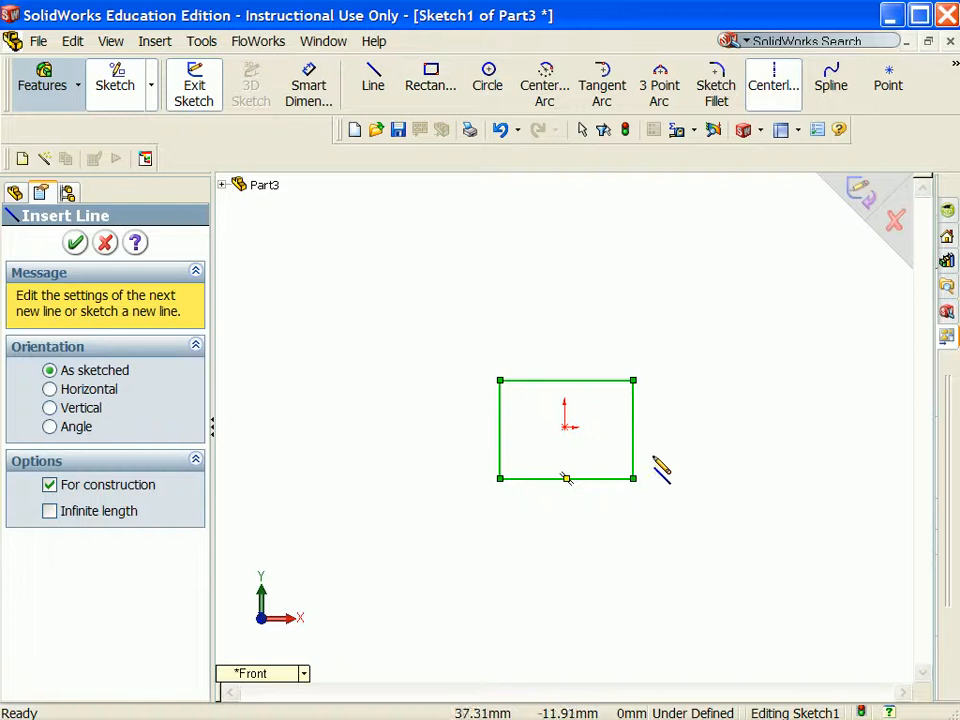
key(Escape)
click(633, 479)
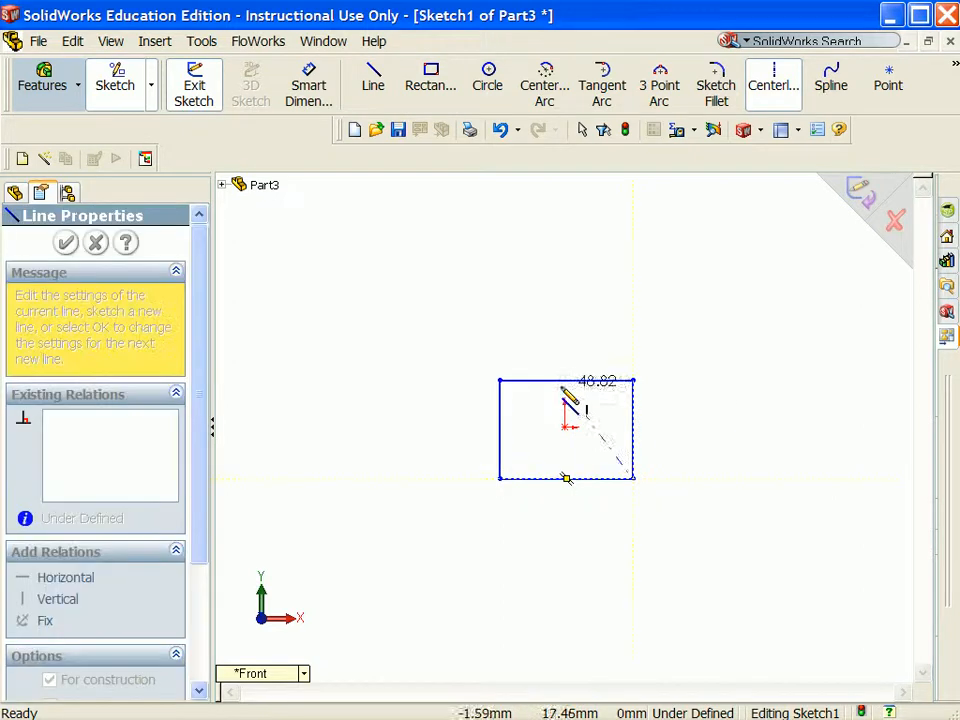
click(501, 381)
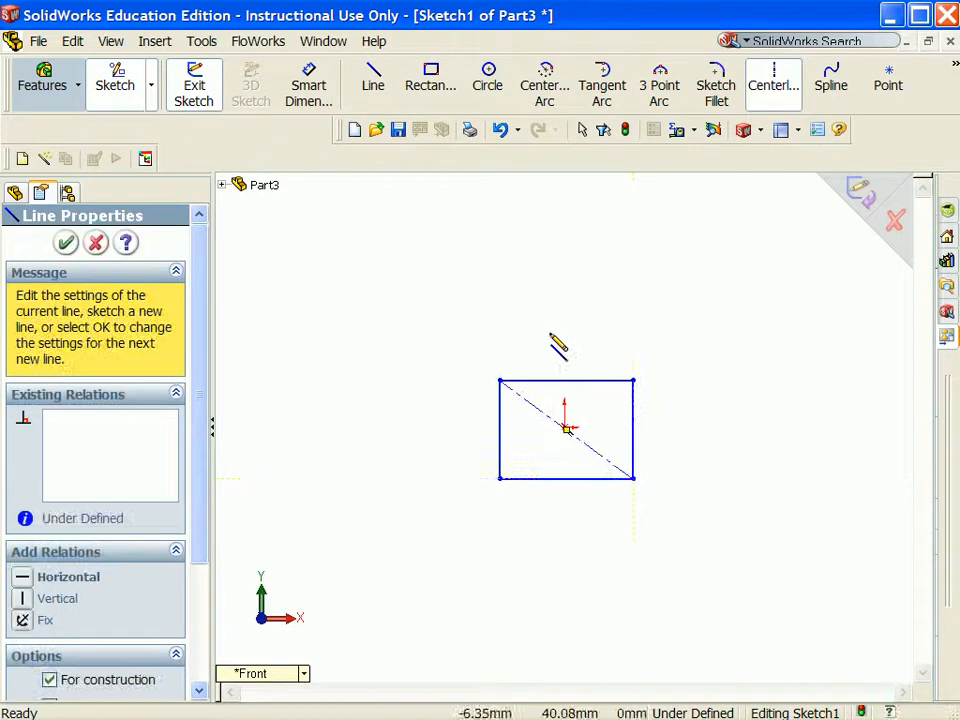
right_click(588, 308)
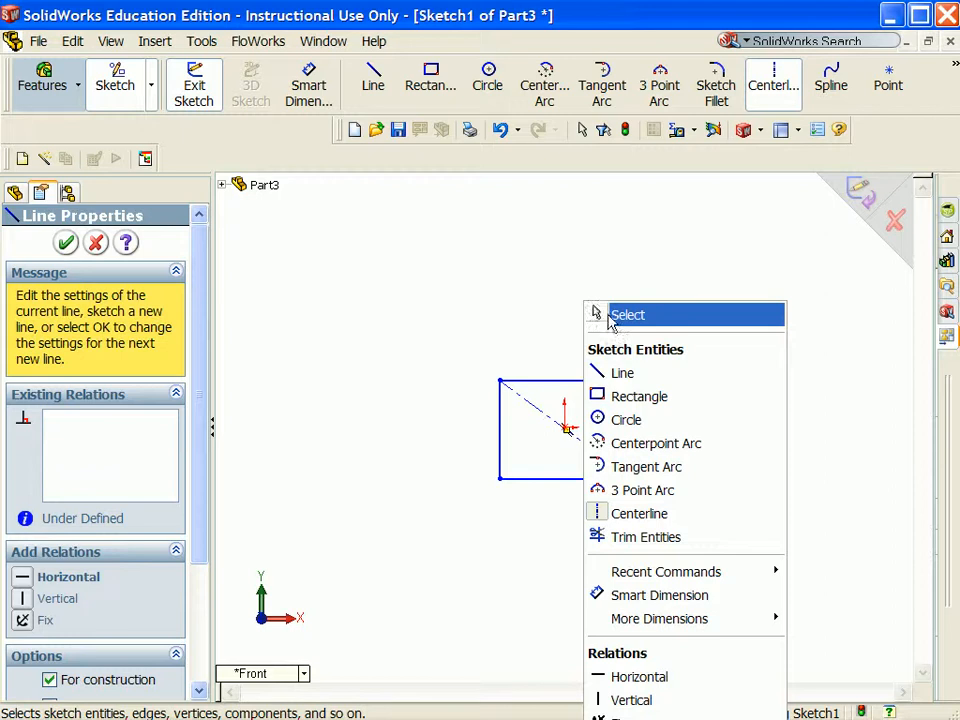
click(613, 315)
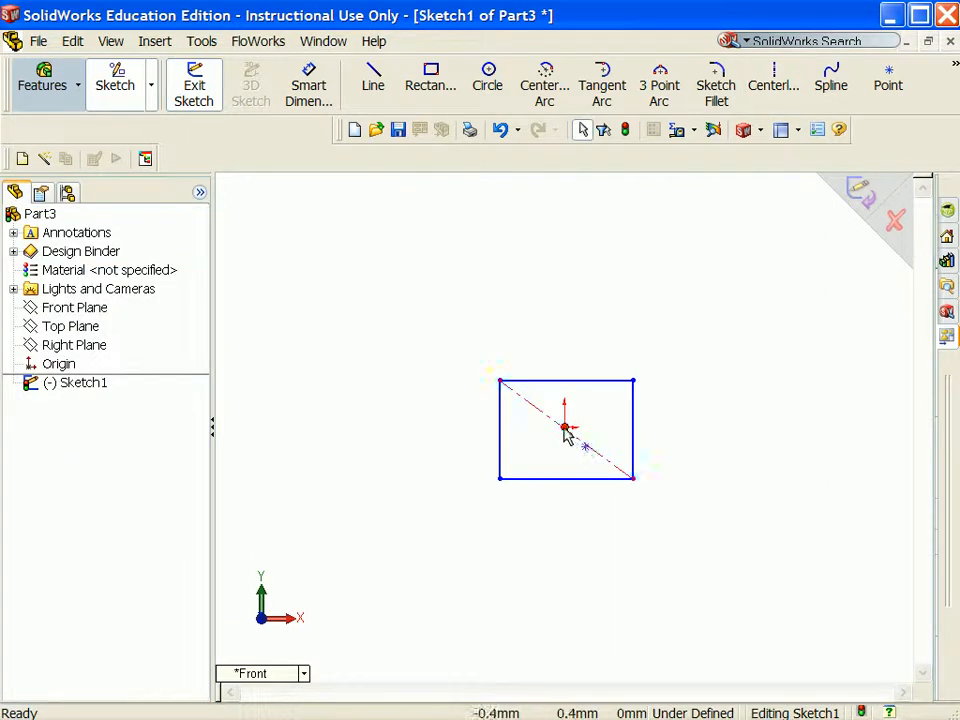
- Center the rectangle with a Midpoint relation between the diagonal and the origin, and make its top and right edges equal
click(566, 428)
ctrl+click(597, 459)
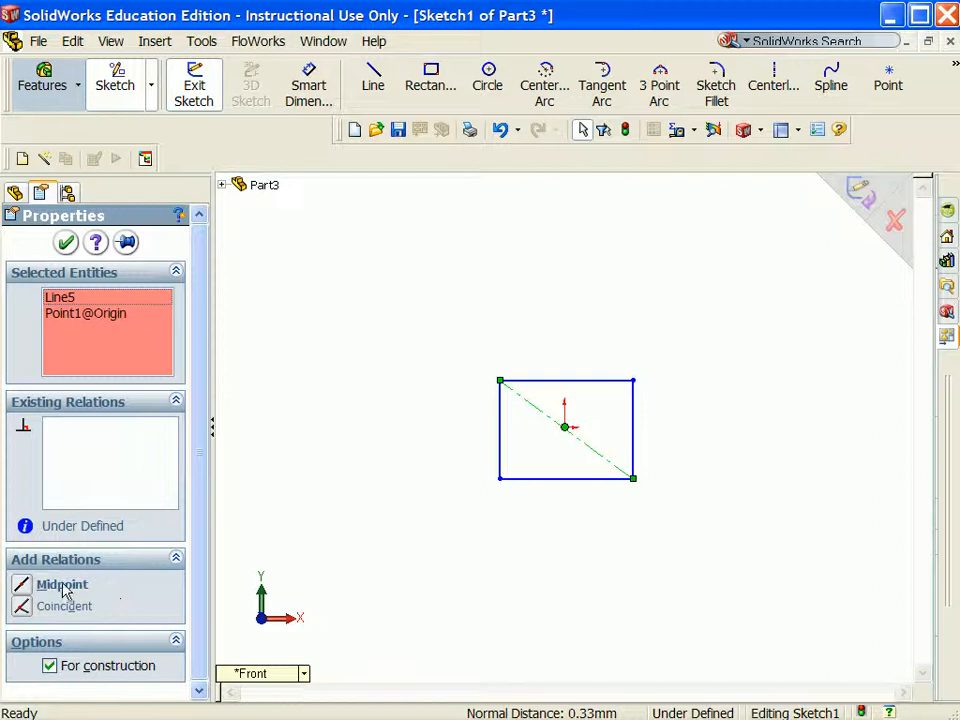
click(62, 586)
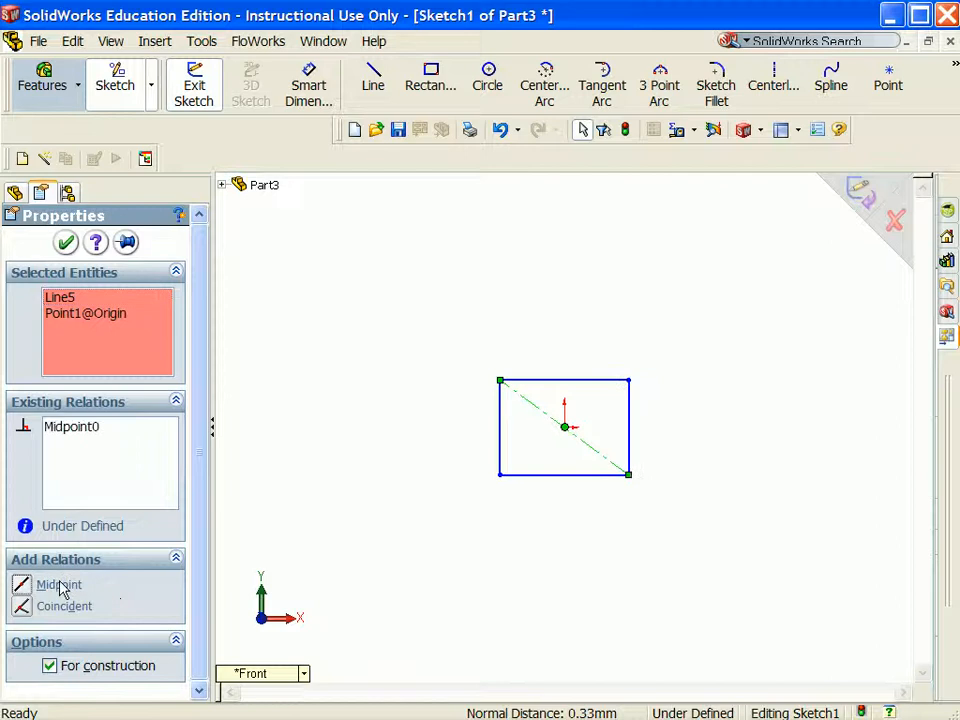
click(572, 381)
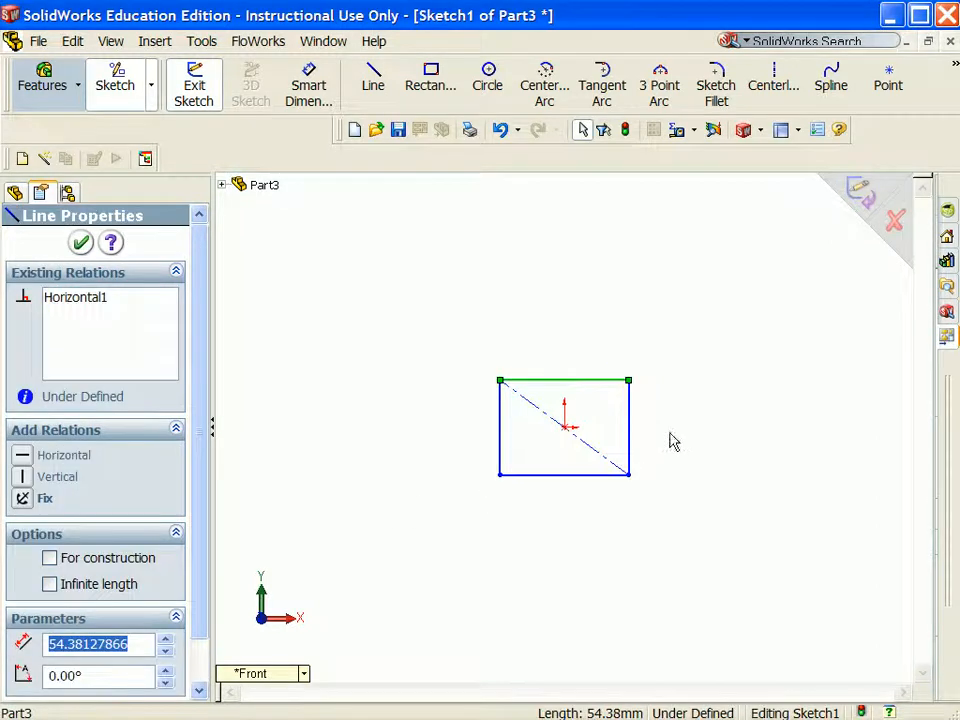
ctrl+click(630, 451)
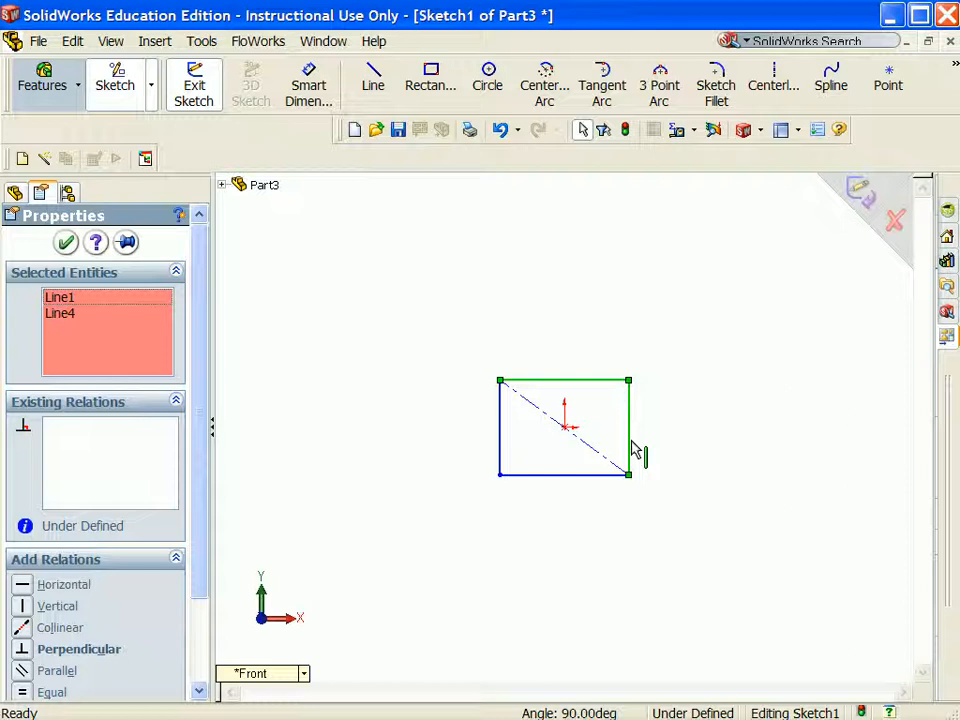
click(40, 692)
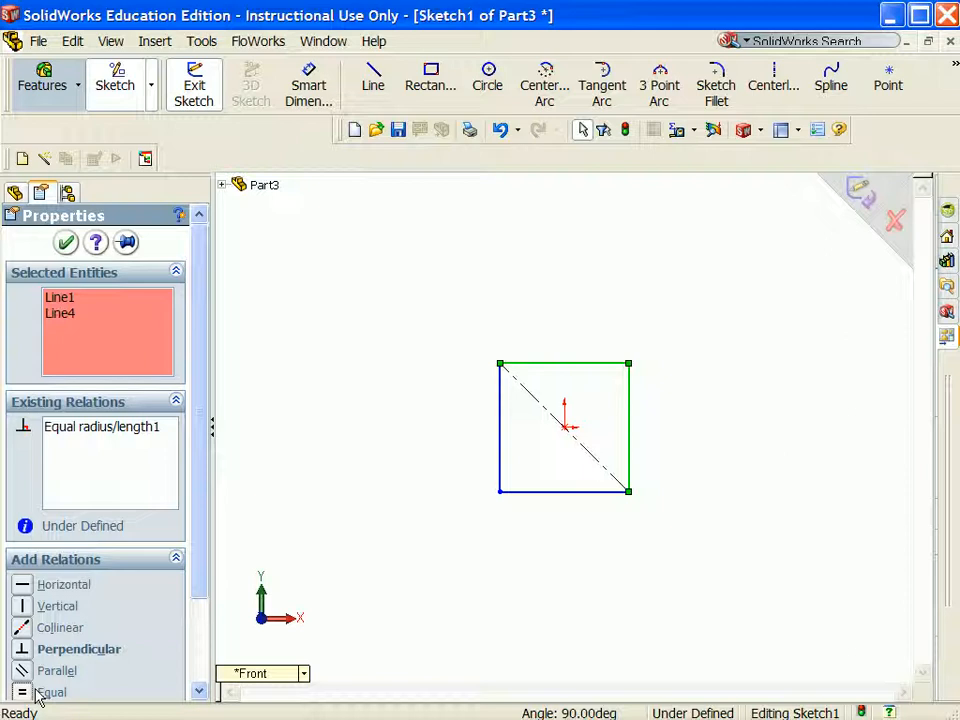
- Sketch a circle with a radius of about 31 mm left of the square and align its center horizontally with the origin
click(489, 77)
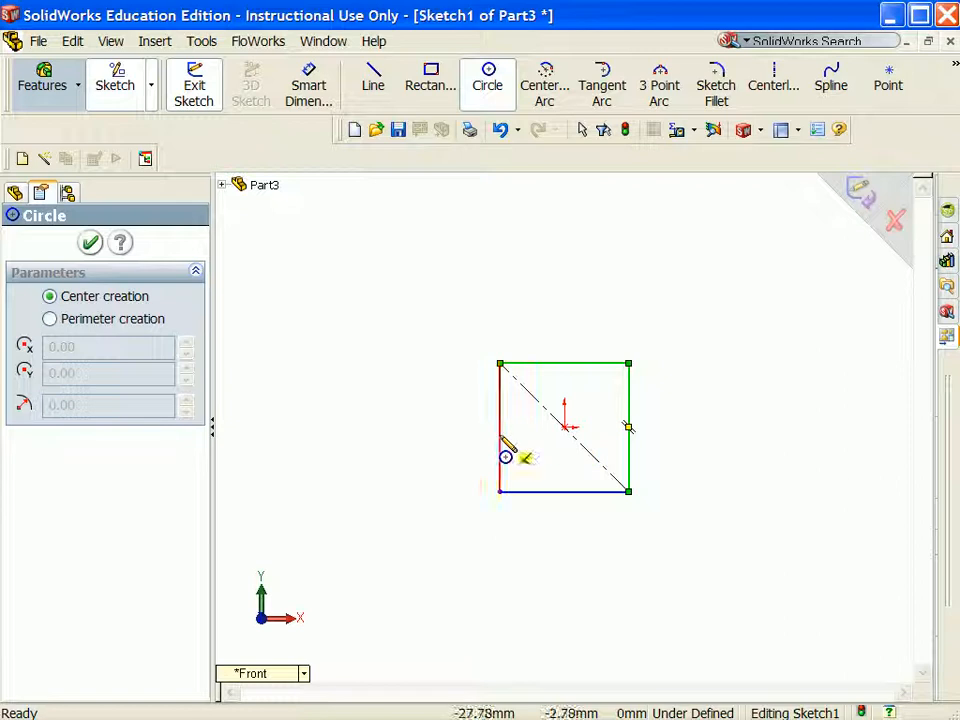
click(387, 427)
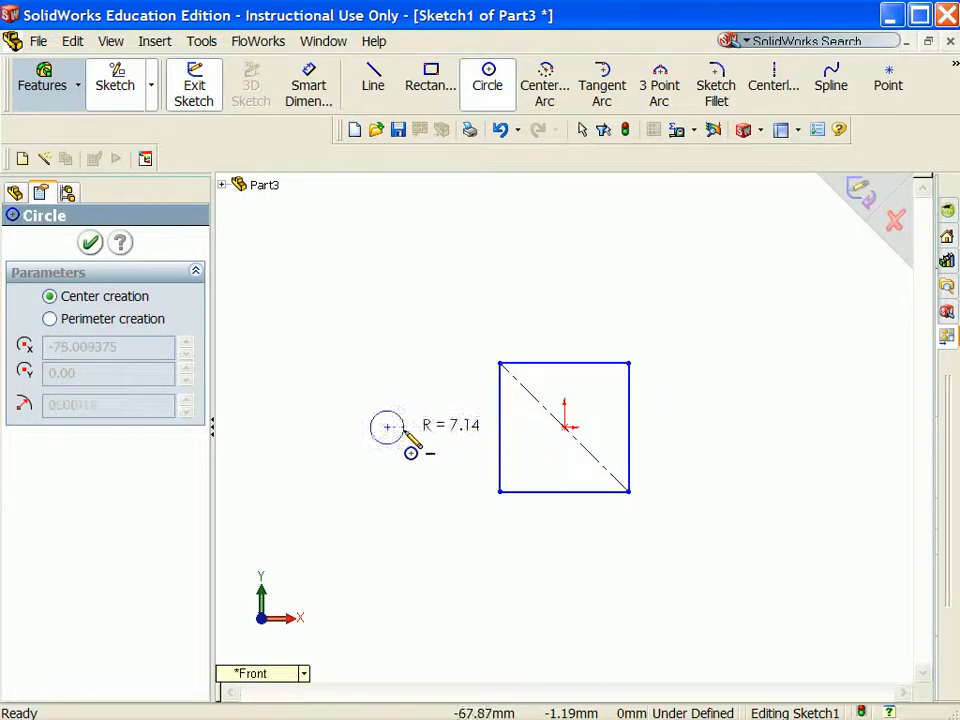
click(461, 417)
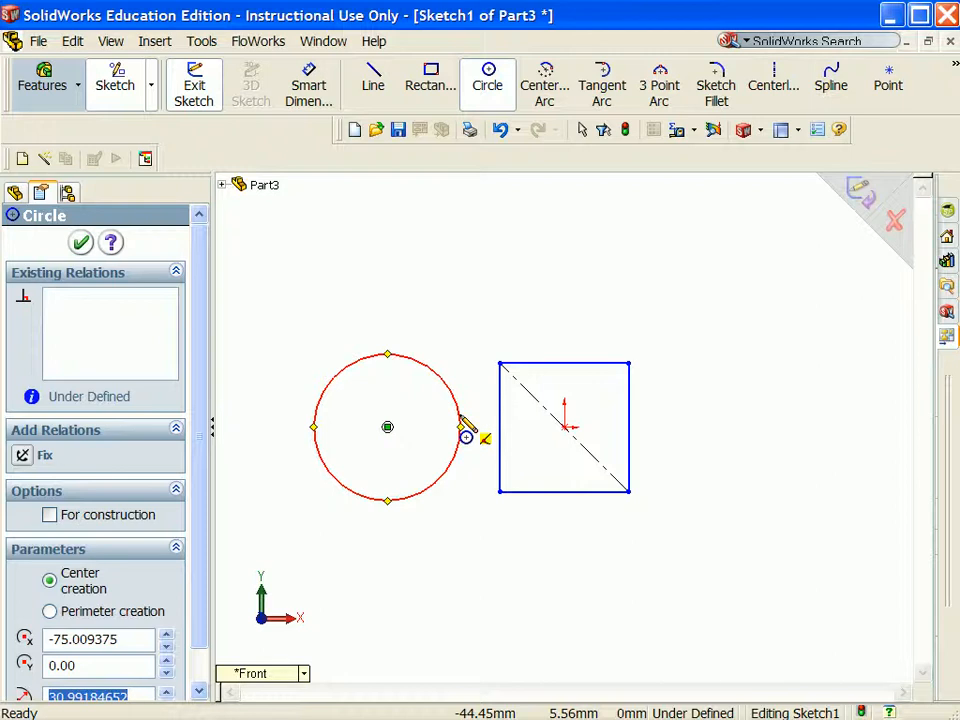
key(Escape)
ctrl+click(565, 427)
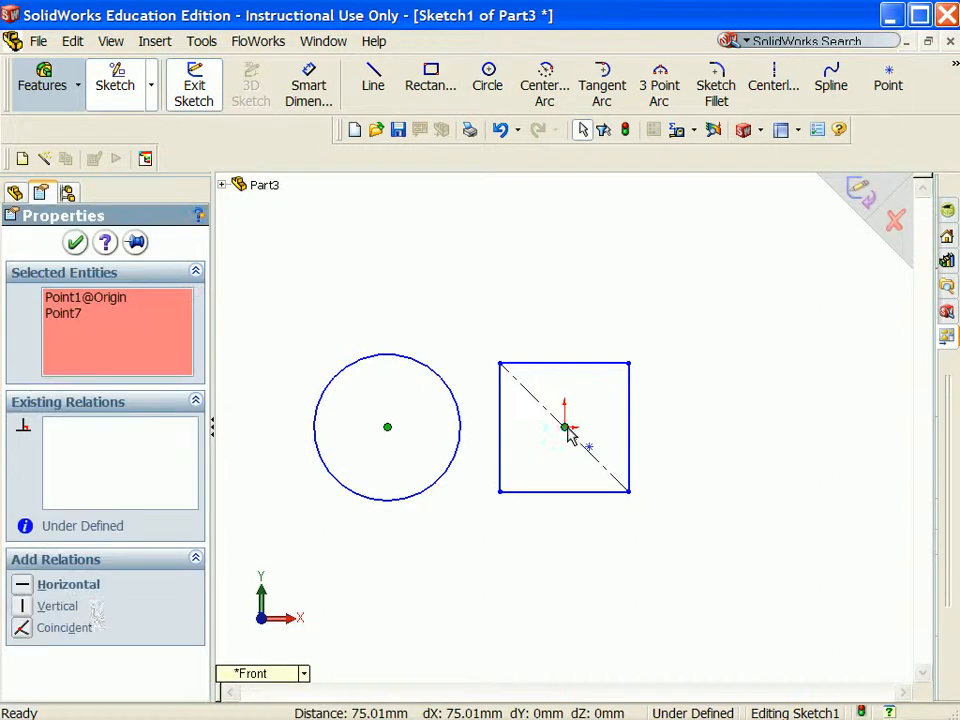
click(71, 592)
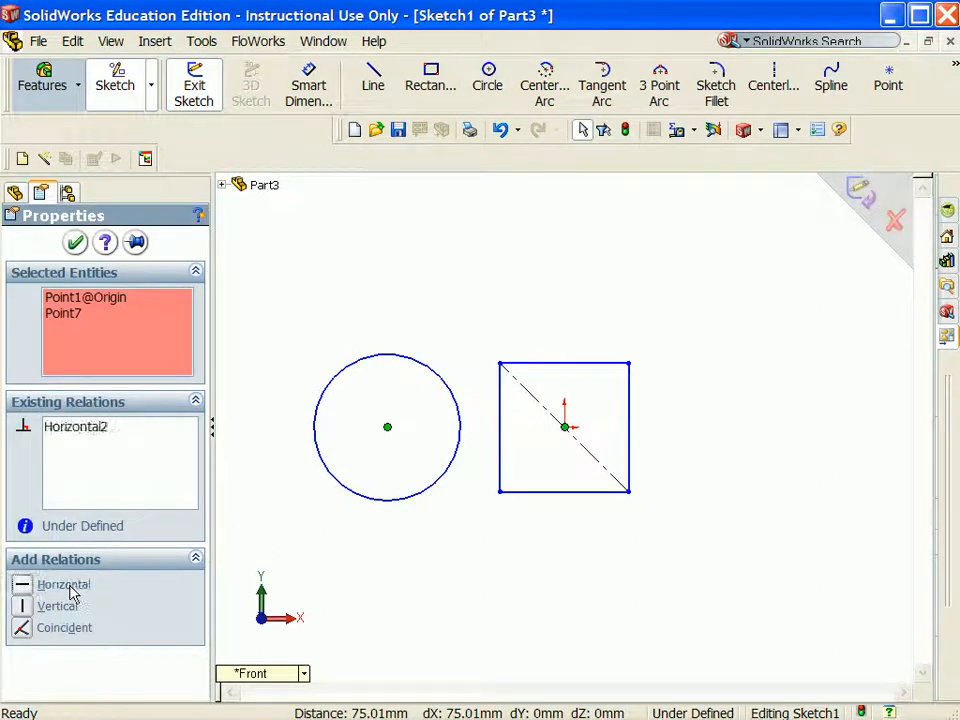
- Make the circle tangent to the square's left edge
click(457, 472)
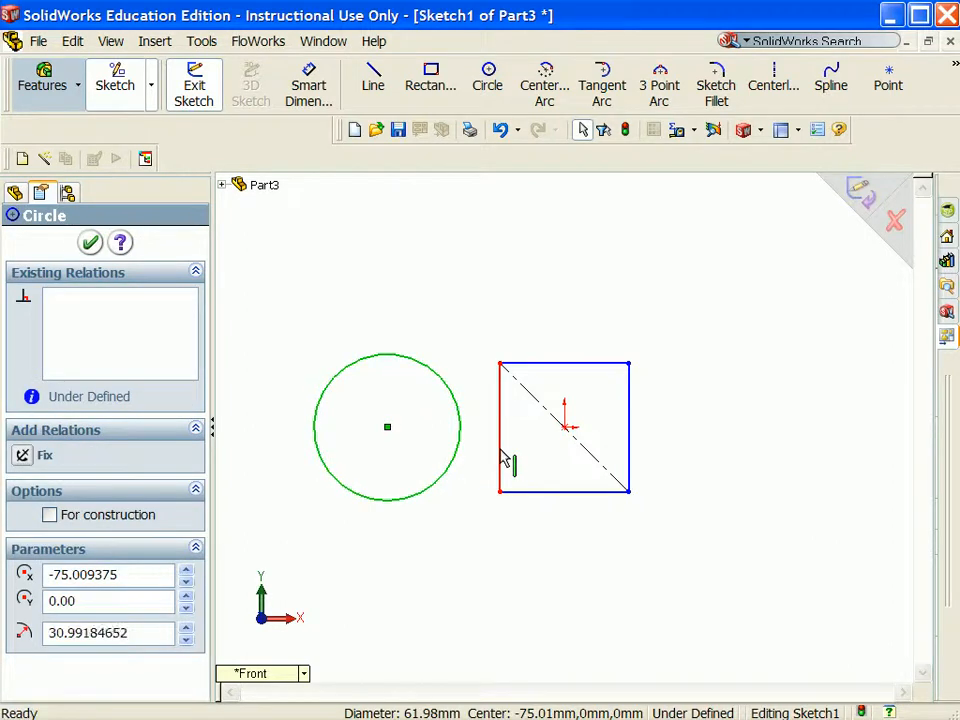
ctrl+click(505, 460)
click(60, 588)
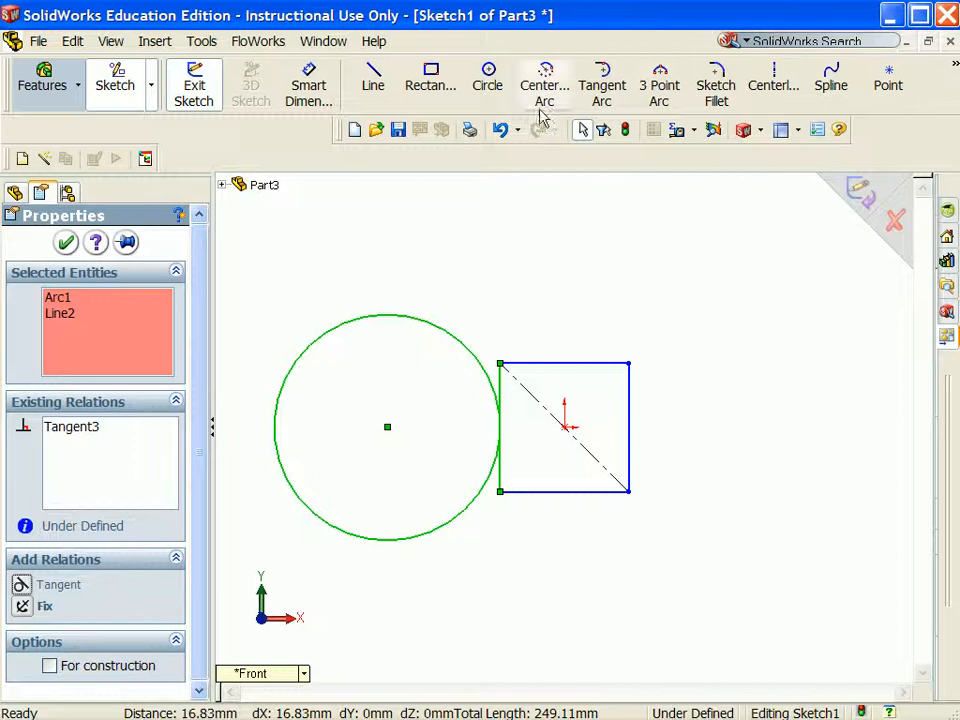
- Draw a horizontal centerline from the left circle's center to the midpoint of the square's left edge
click(774, 78)
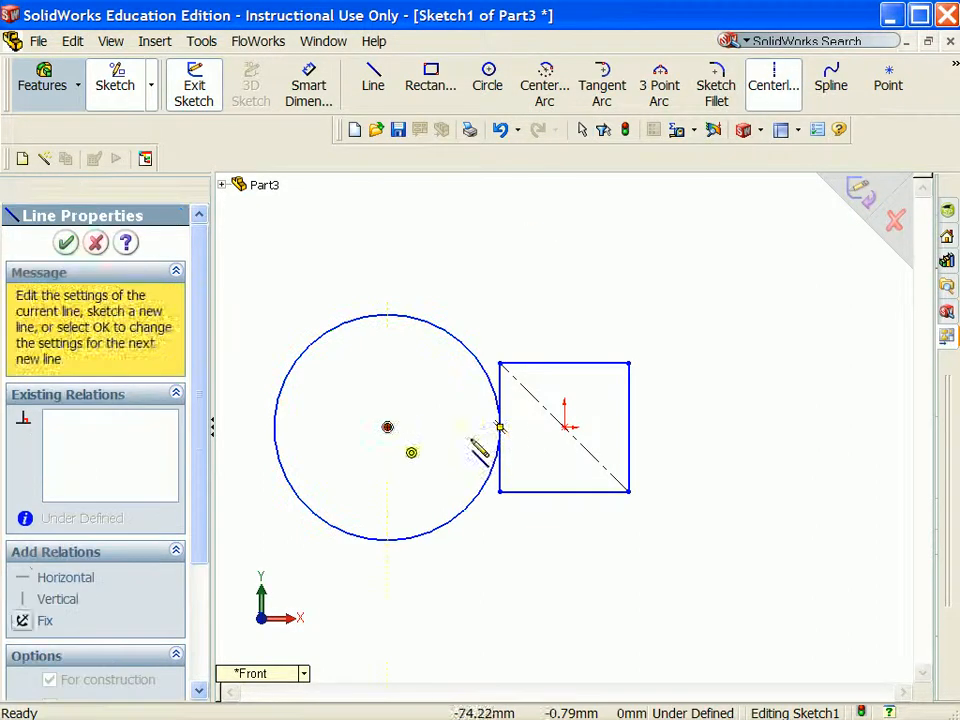
click(387, 427)
click(500, 427)
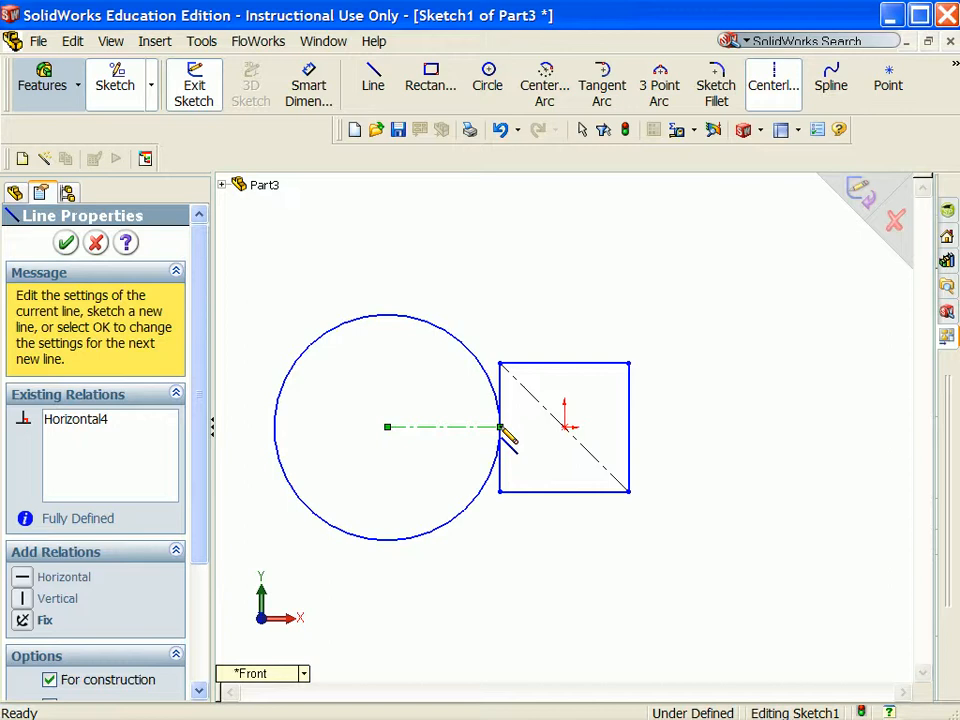
right_click(555, 283)
click(596, 257)
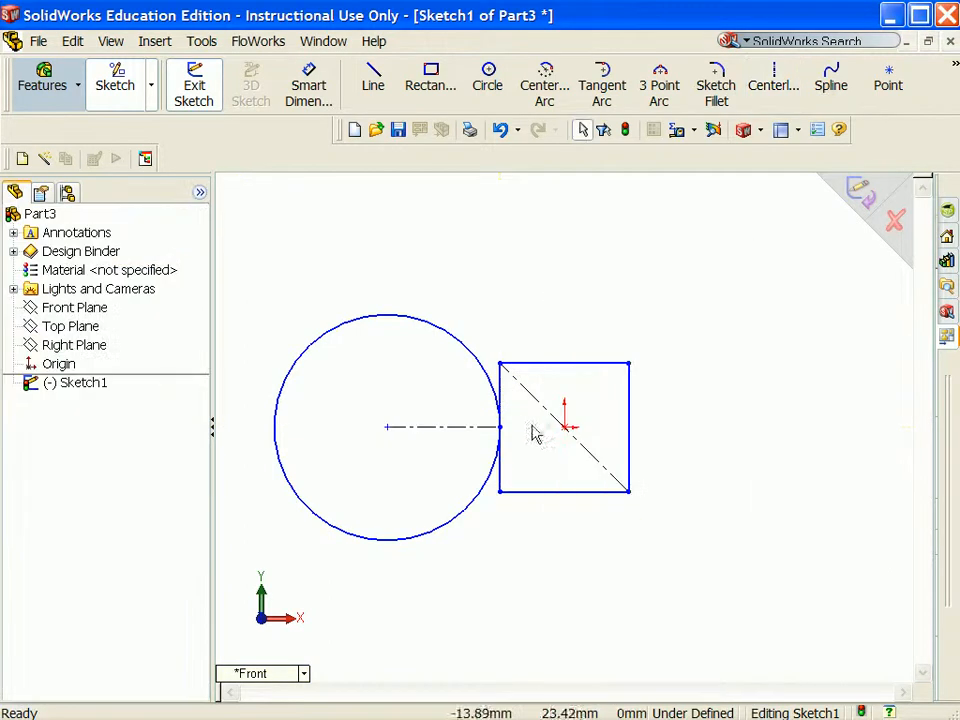
- Make the horizontal centerline equal in length to the square's top edge
click(549, 366)
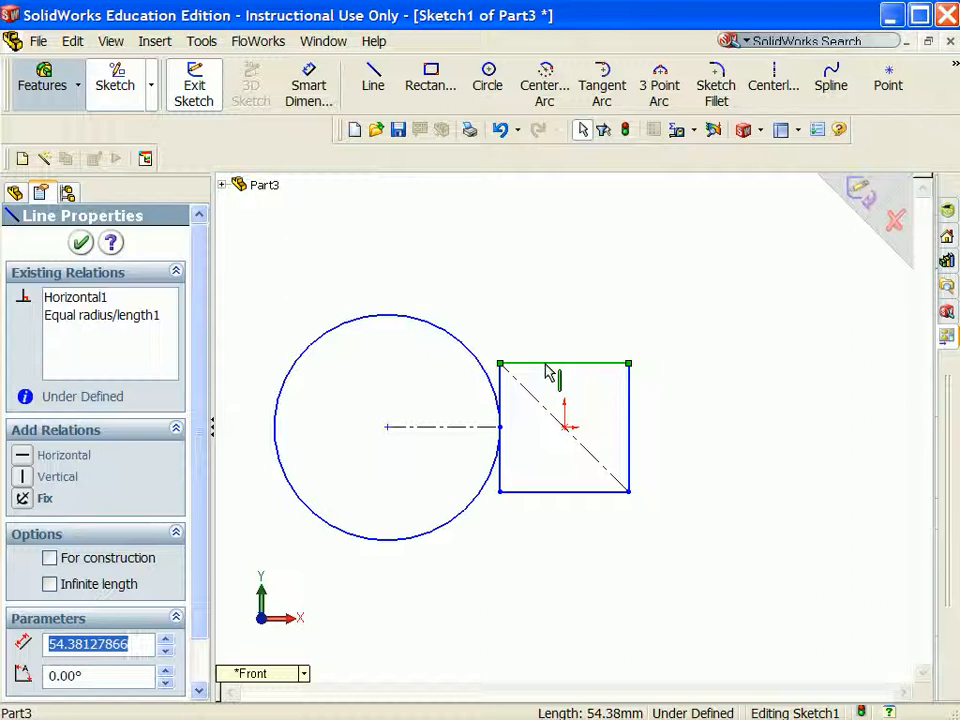
ctrl+click(445, 438)
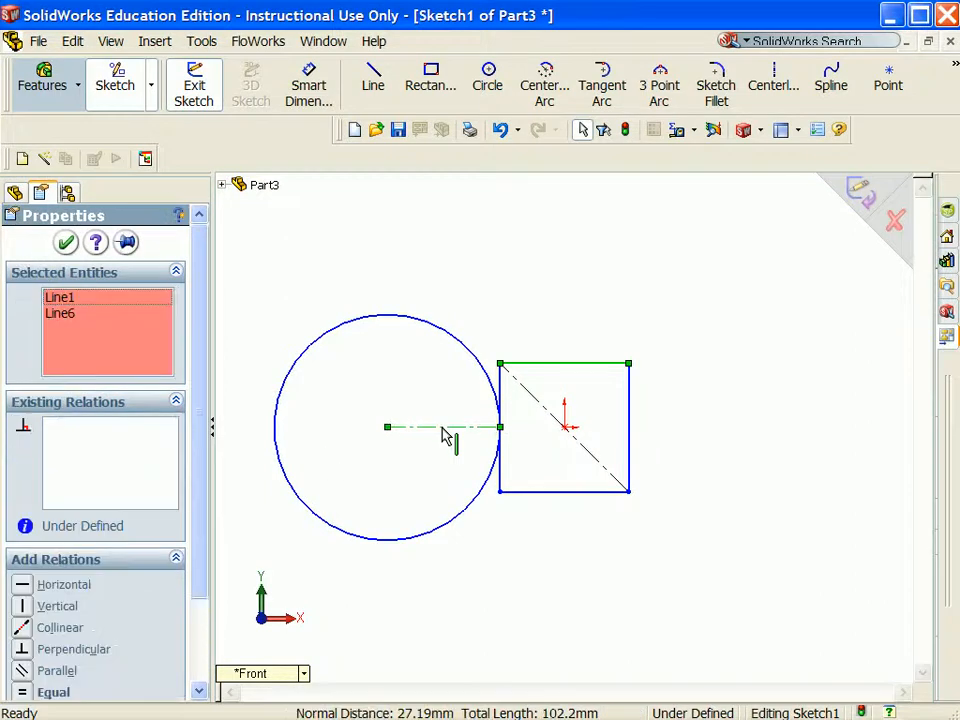
click(22, 692)
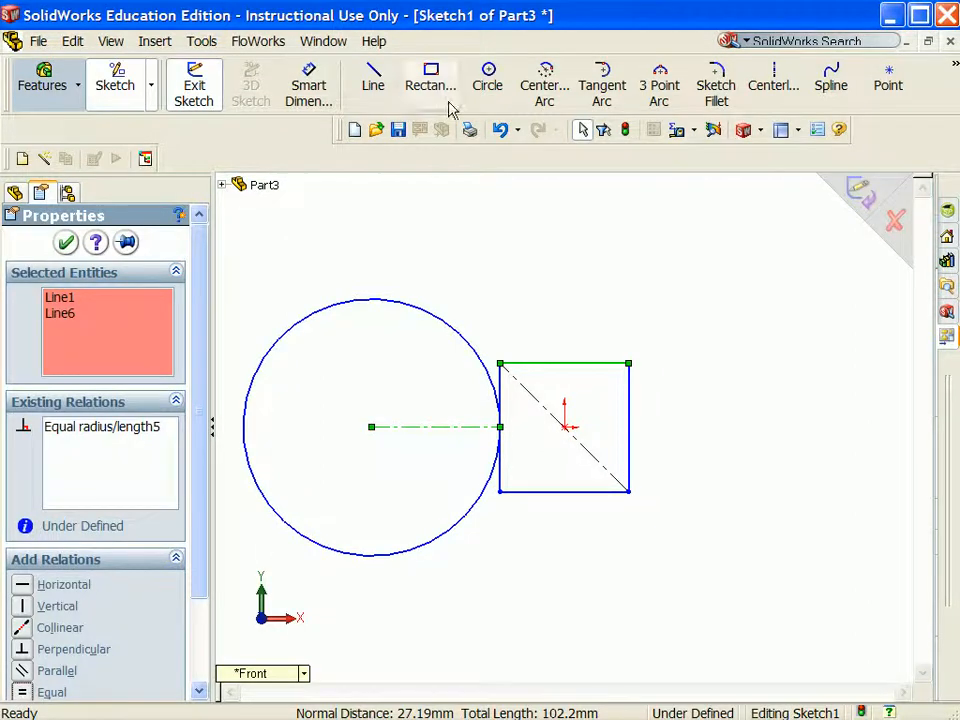
- Sketch a second circle with a radius of about 51 mm below the square
click(489, 80)
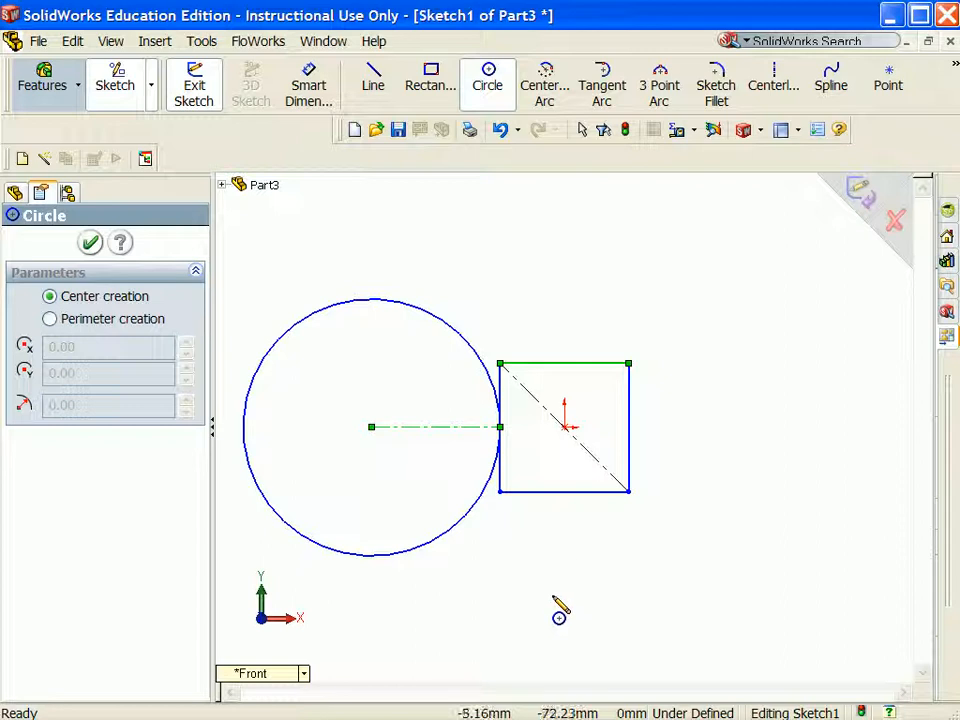
drag(552, 640, 596, 527)
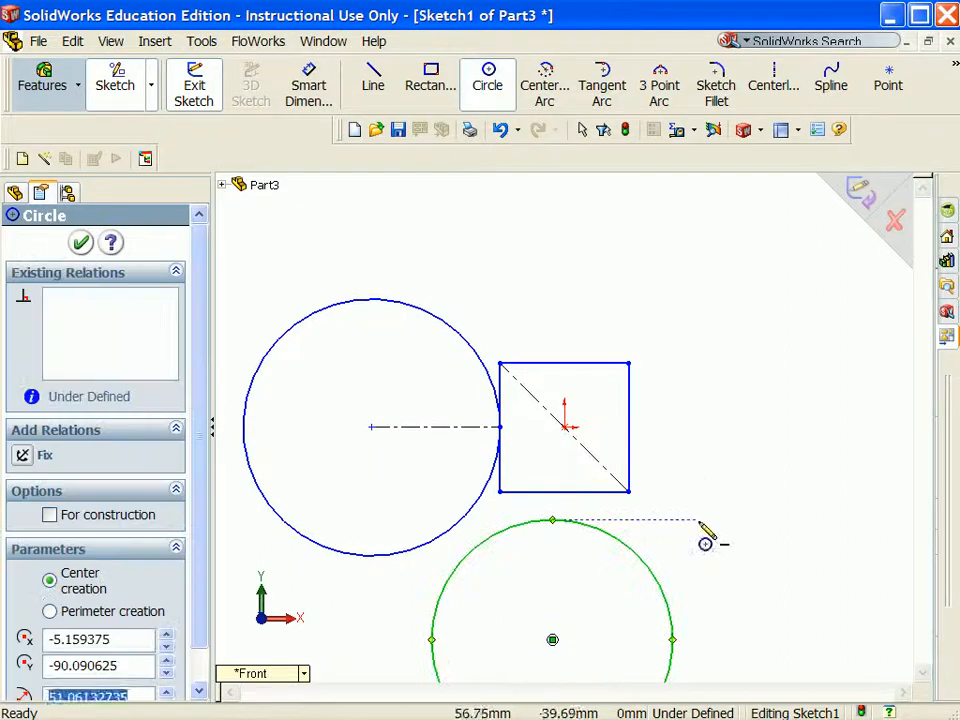
right_click(701, 527)
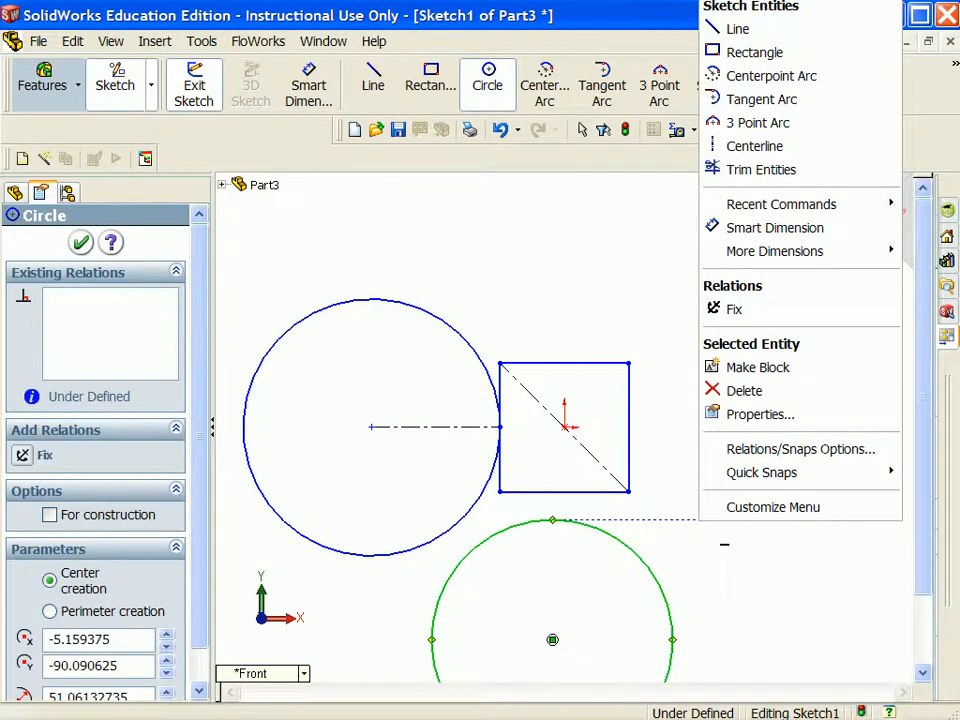
click(738, 2)
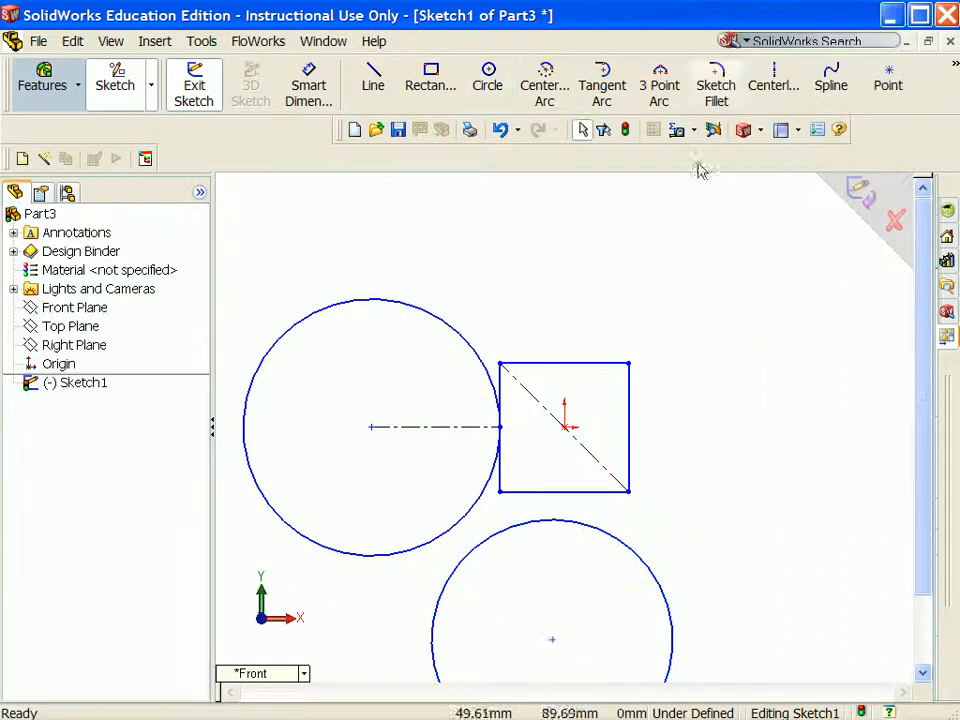
- Make the lower circle tangent to the square's bottom edge and align its center vertically with the origin
click(580, 532)
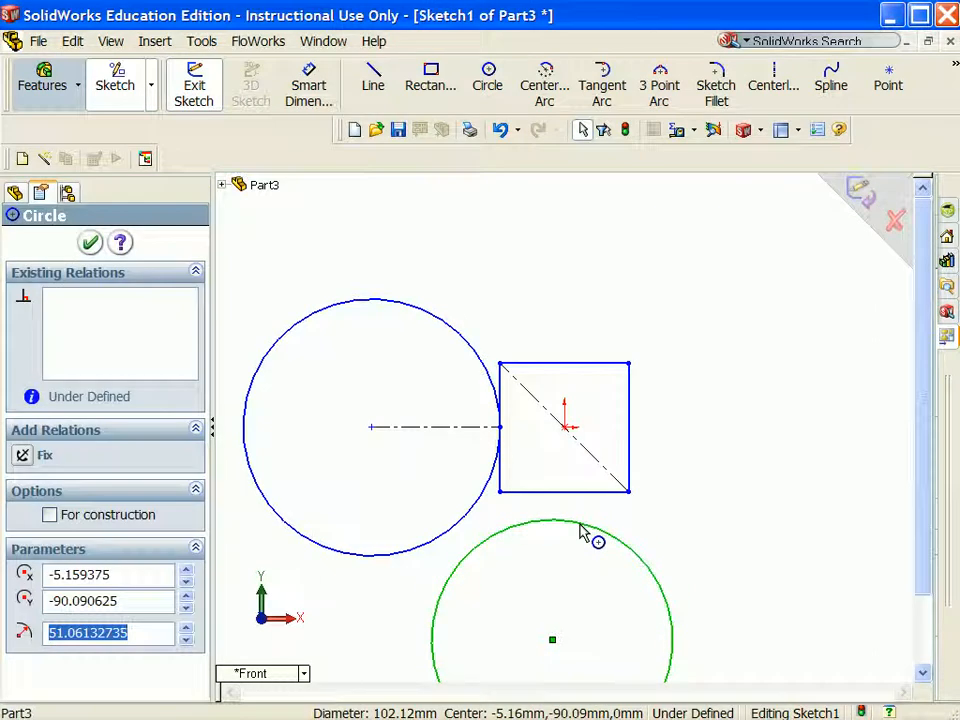
ctrl+click(572, 492)
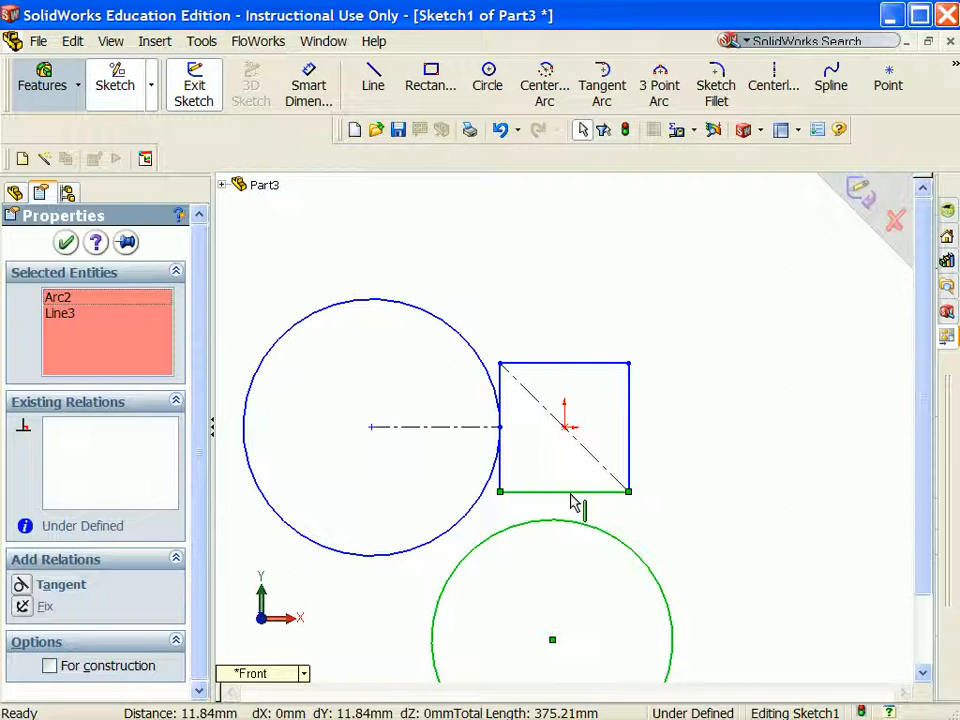
click(152, 594)
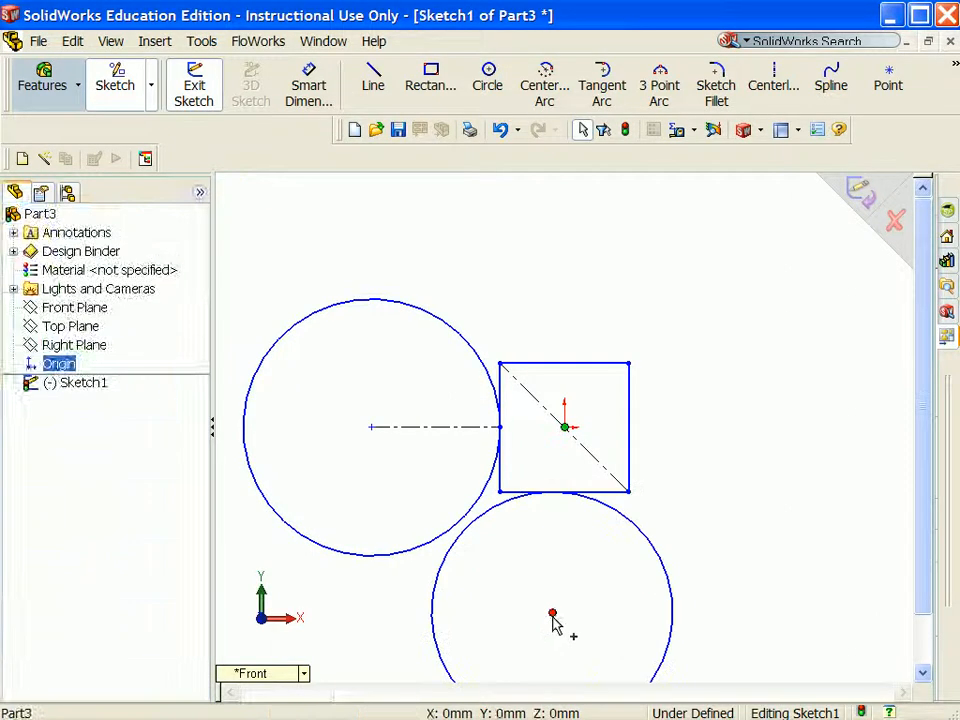
click(553, 615)
ctrl+click(261, 617)
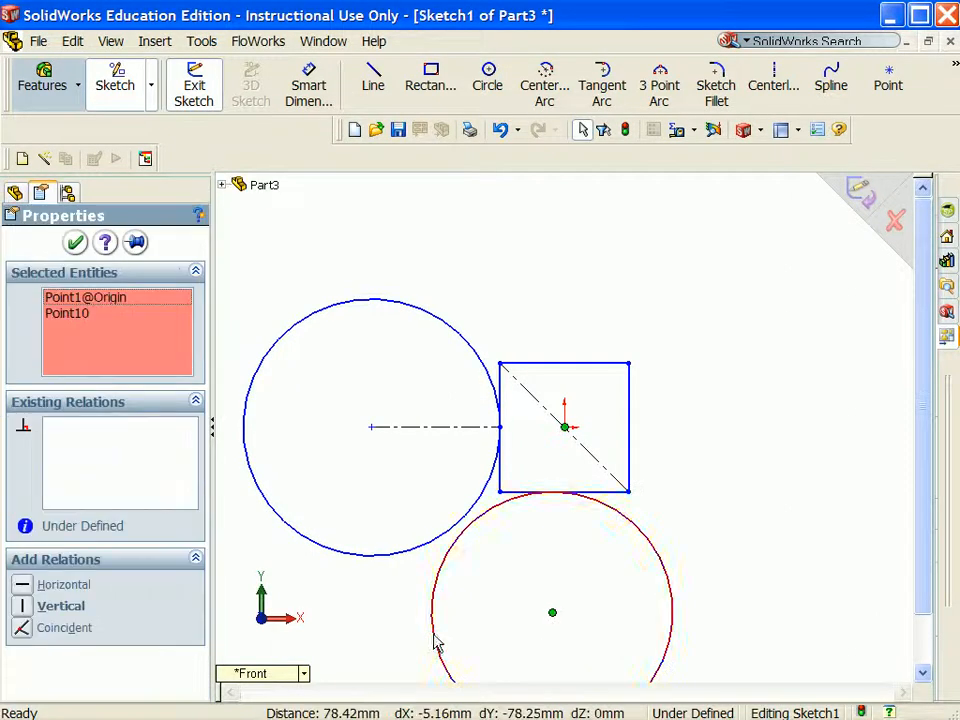
click(60, 606)
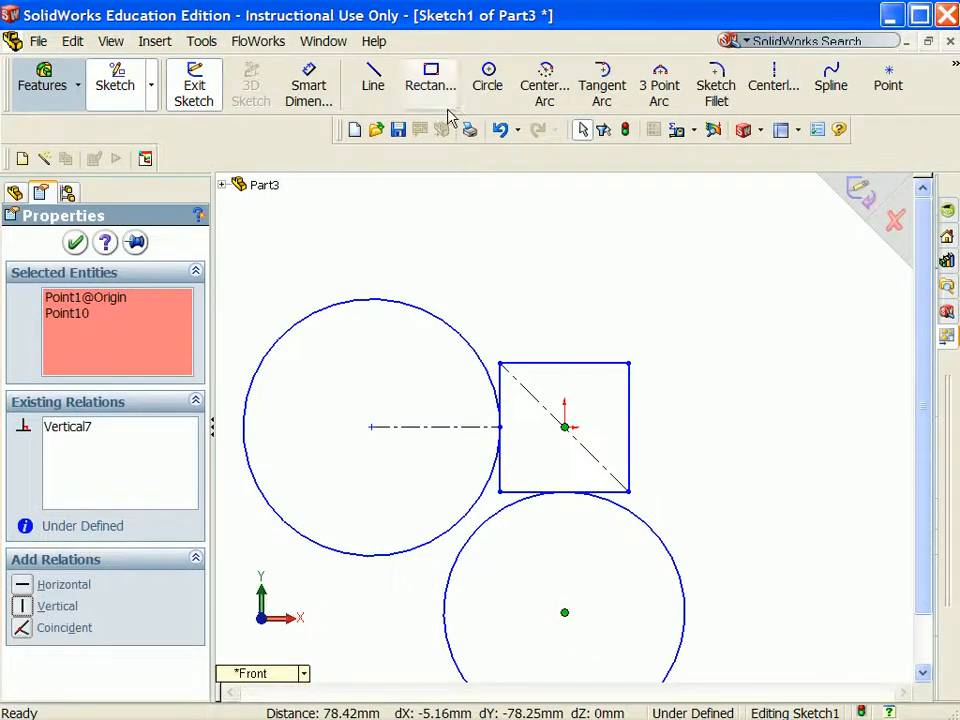
- Draw a line about 39 mm long from the left circle's bottom quadrant to the lower circle's left quadrant
click(373, 78)
click(371, 556)
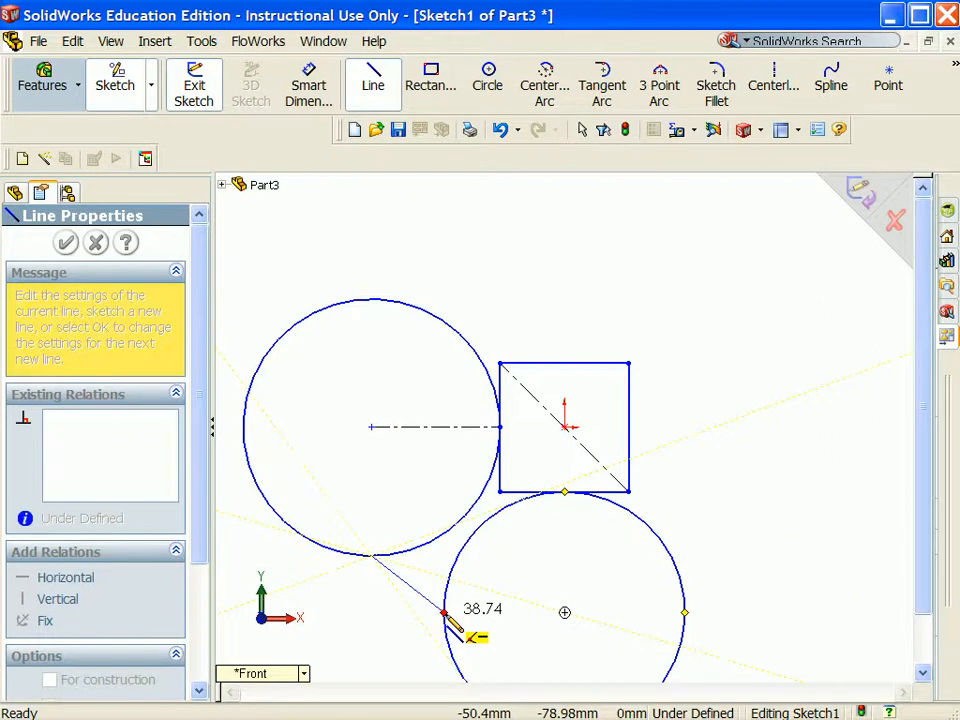
click(445, 612)
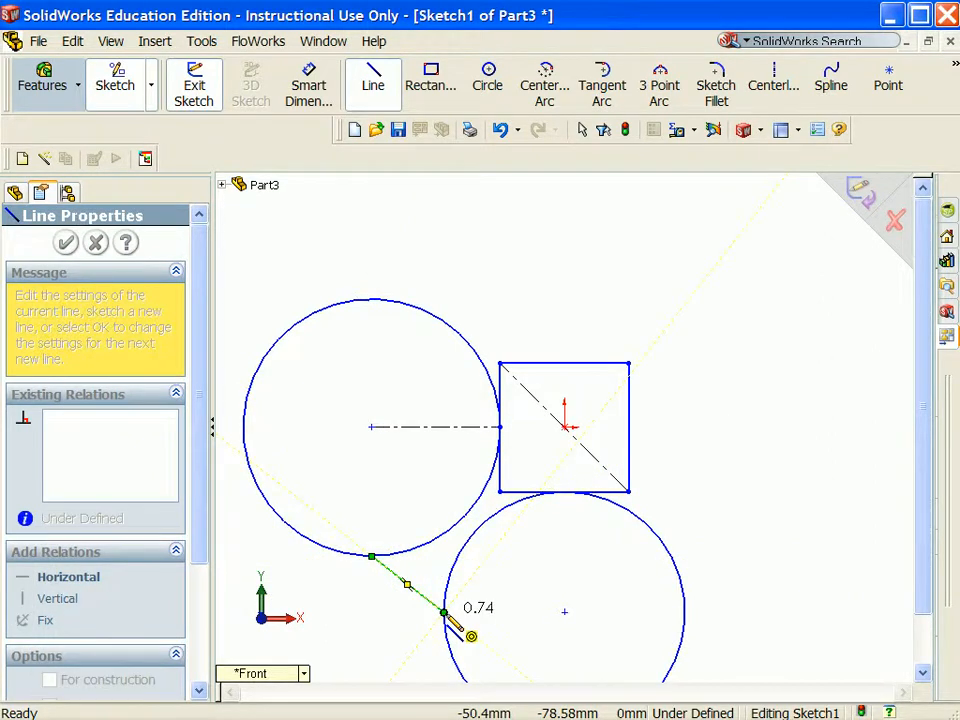
right_click(750, 325)
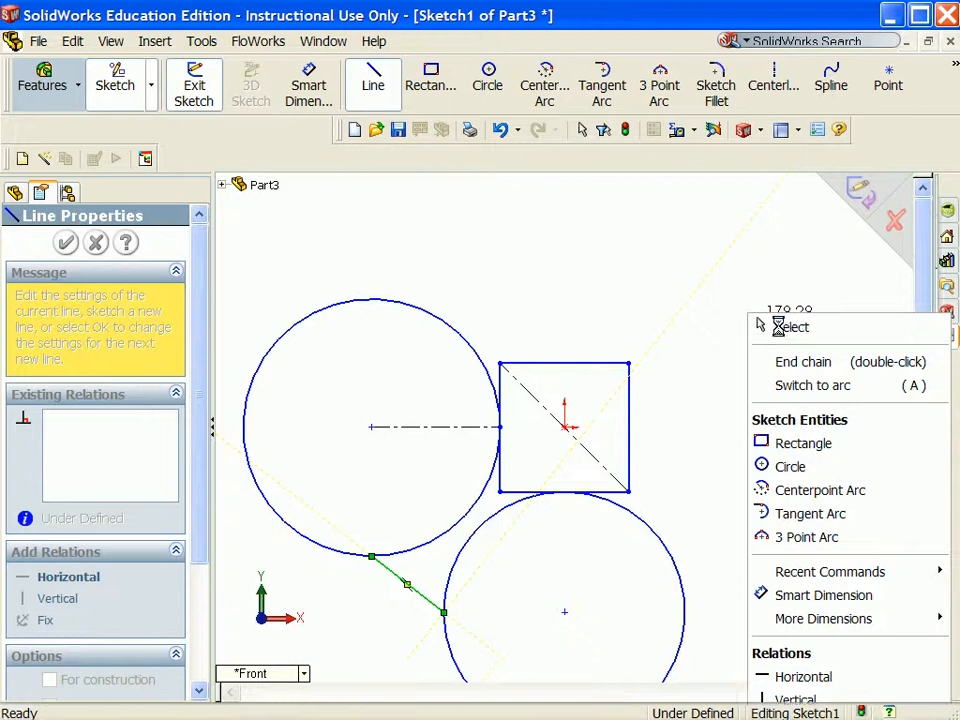
click(782, 326)
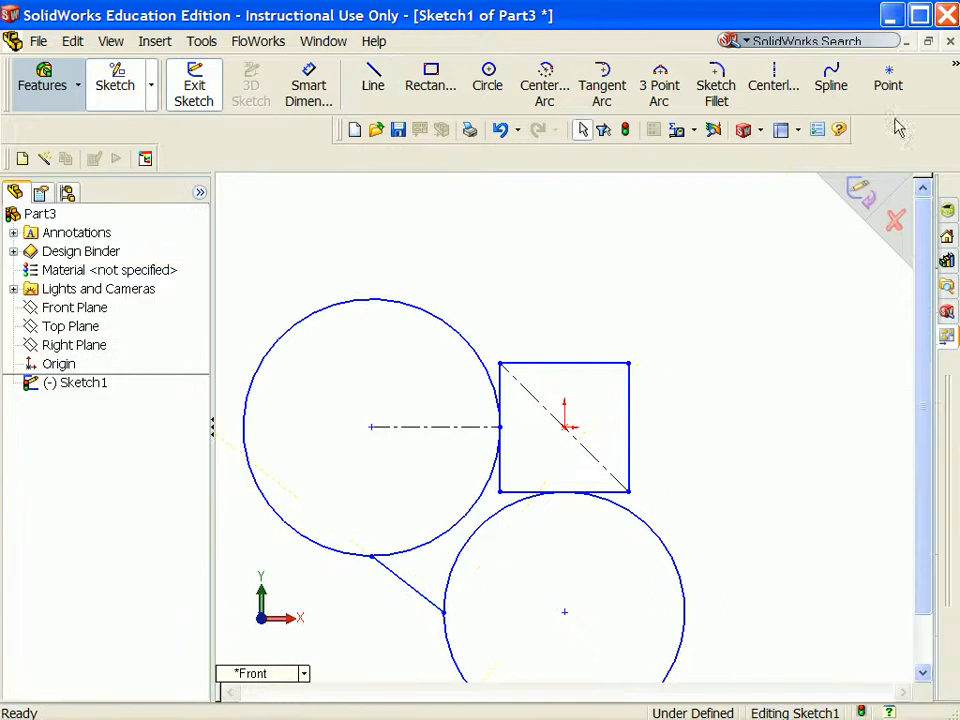
- Power trim the inner arcs of both circles and the square's lower-left corner to leave one outer contour
click(955, 68)
click(788, 240)
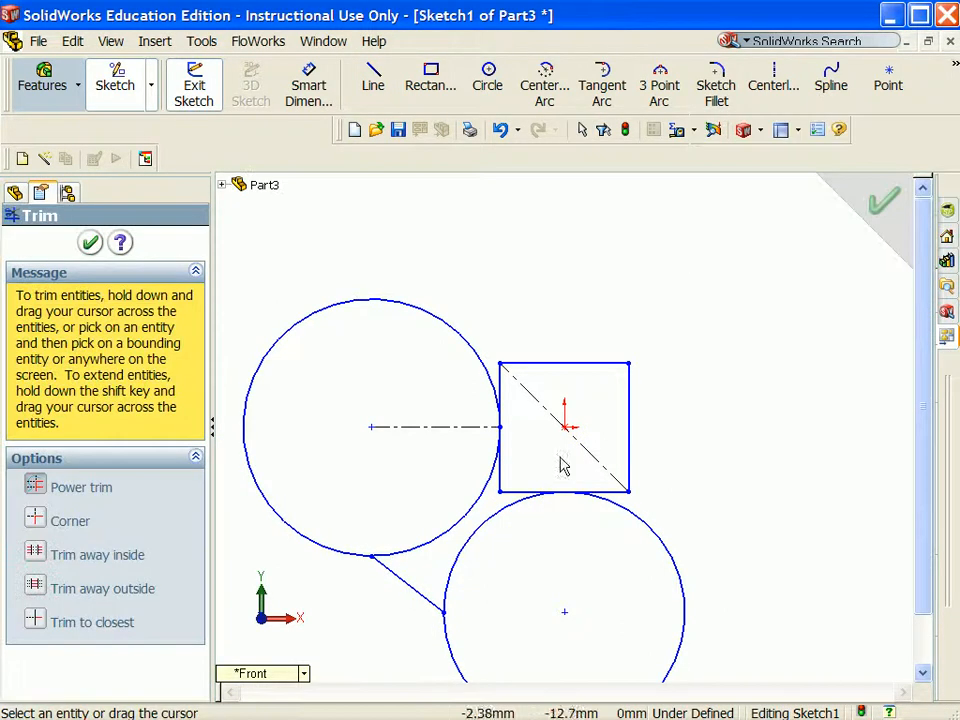
mouse_move(527, 548)
mouse_down()
mouse_move(471, 540)
mouse_move(456, 527)
mouse_move(508, 467)
mouse_move(529, 502)
mouse_up()
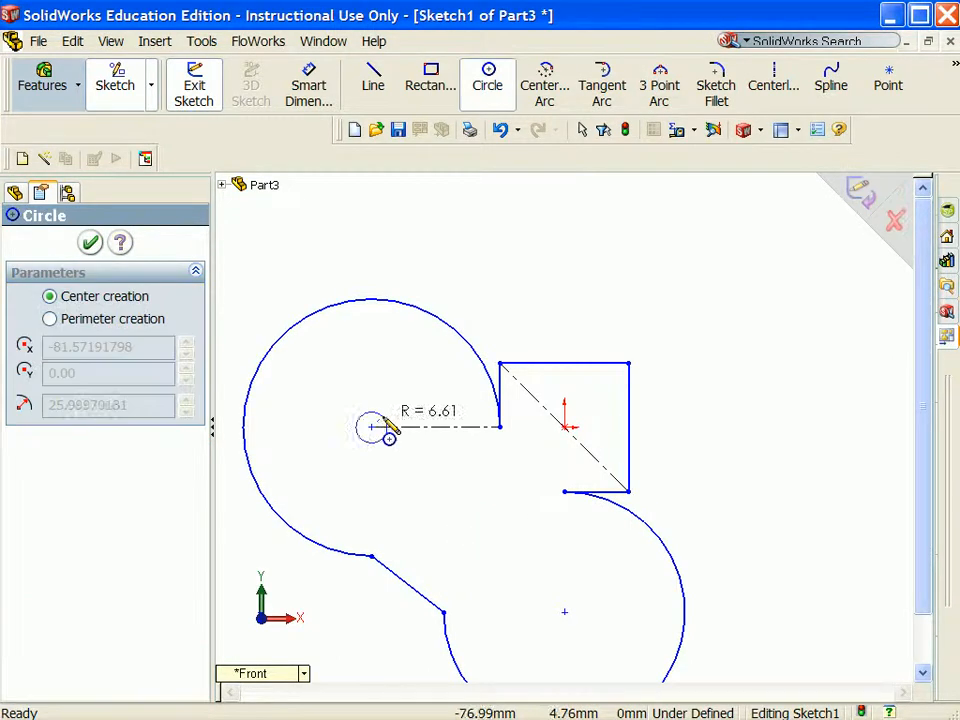
- Sketch two inner circles with a radius of about 26 mm, concentric with the left arc and the lower arc
click(418, 386)
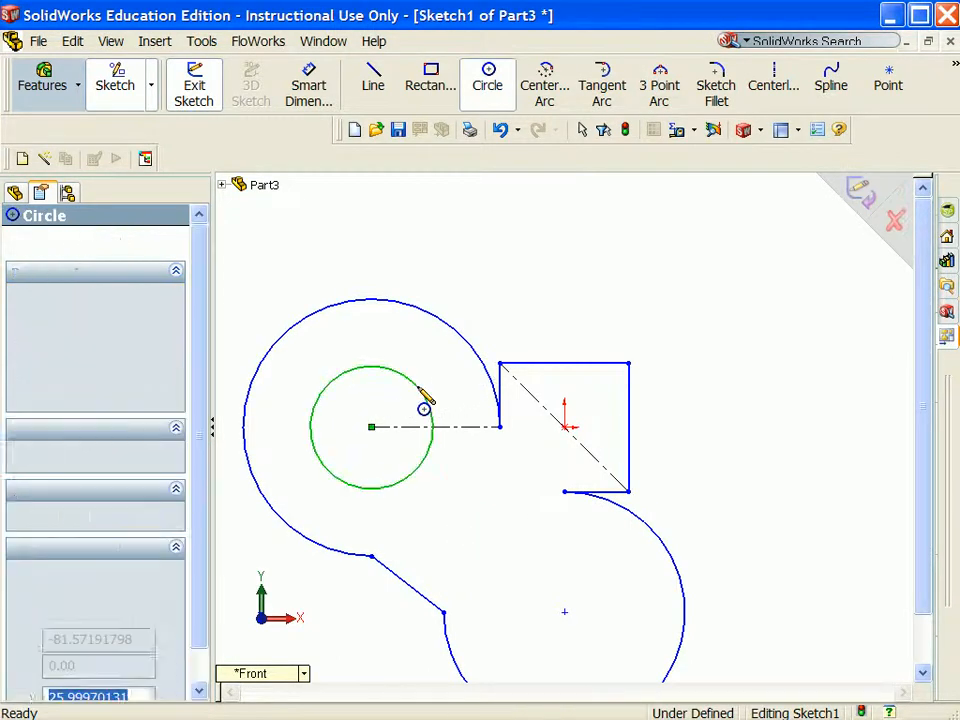
click(565, 611)
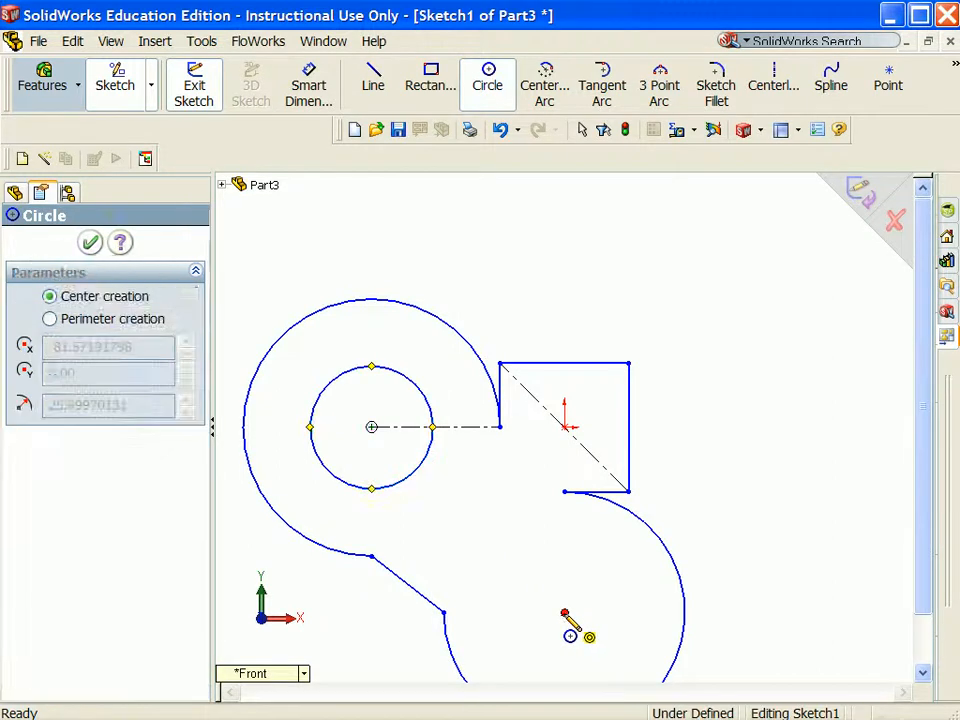
click(614, 574)
- Draw a vertical centerline from the center of the left inner circle to its top quadrant
click(773, 85)
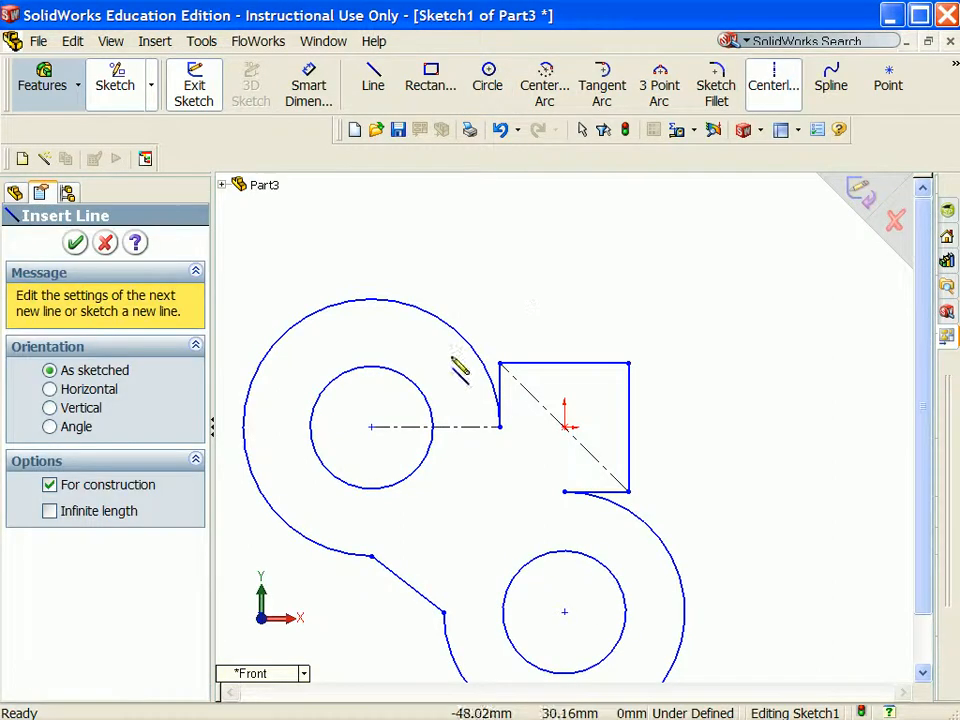
click(371, 427)
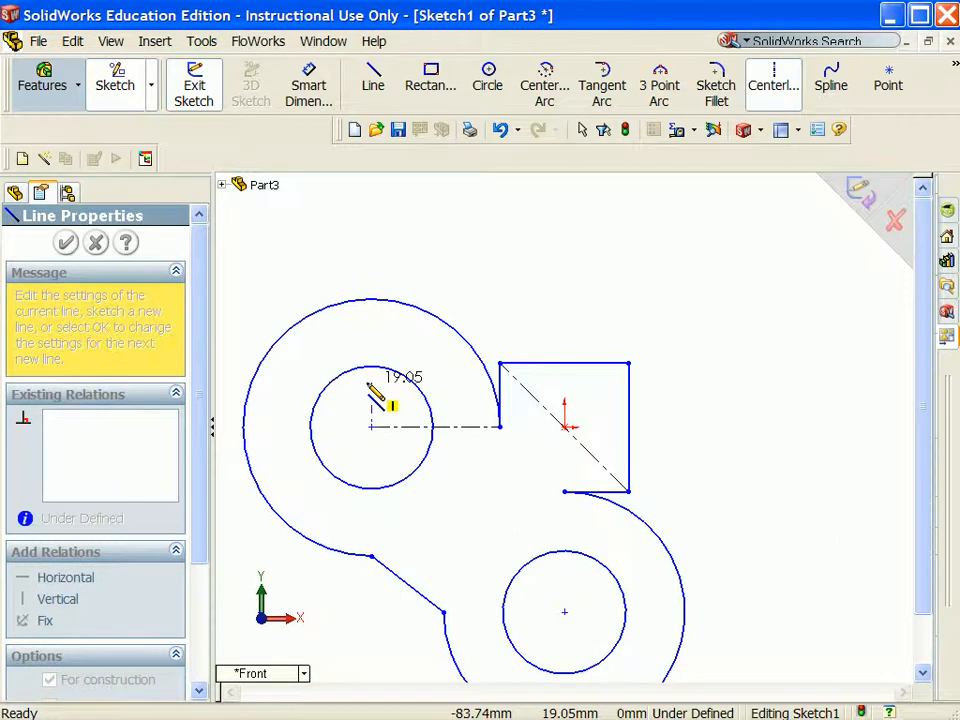
click(372, 367)
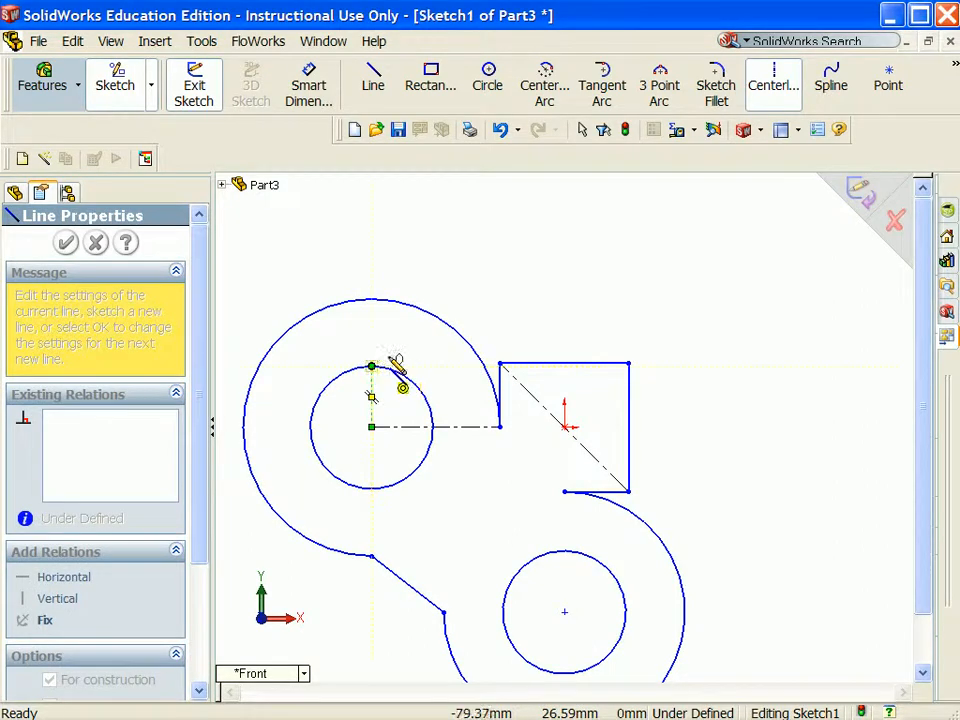
right_click(490, 246)
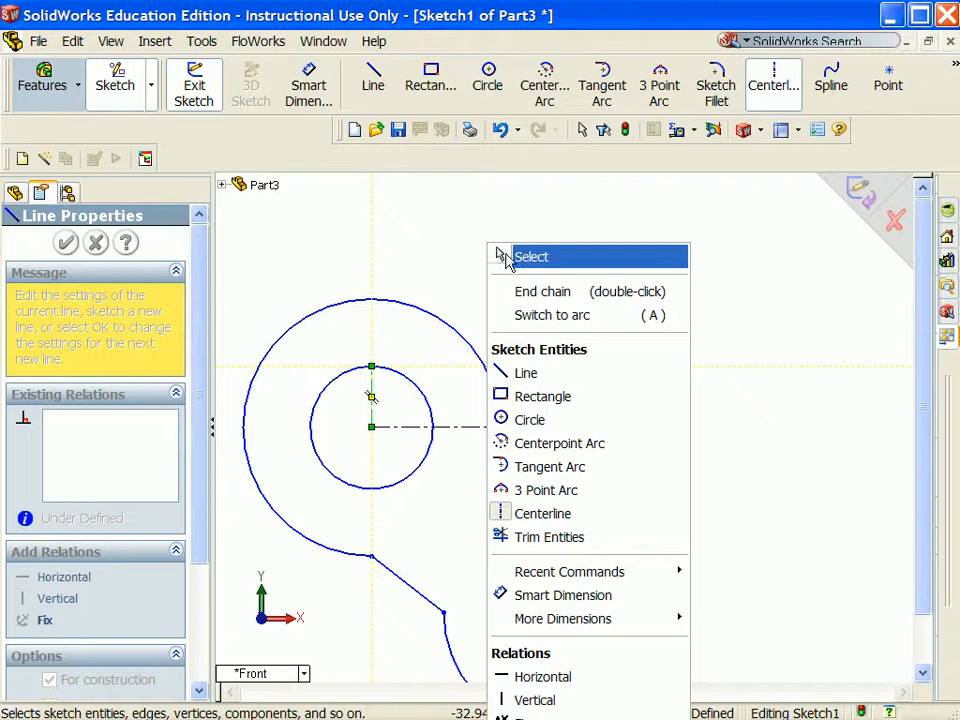
click(507, 258)
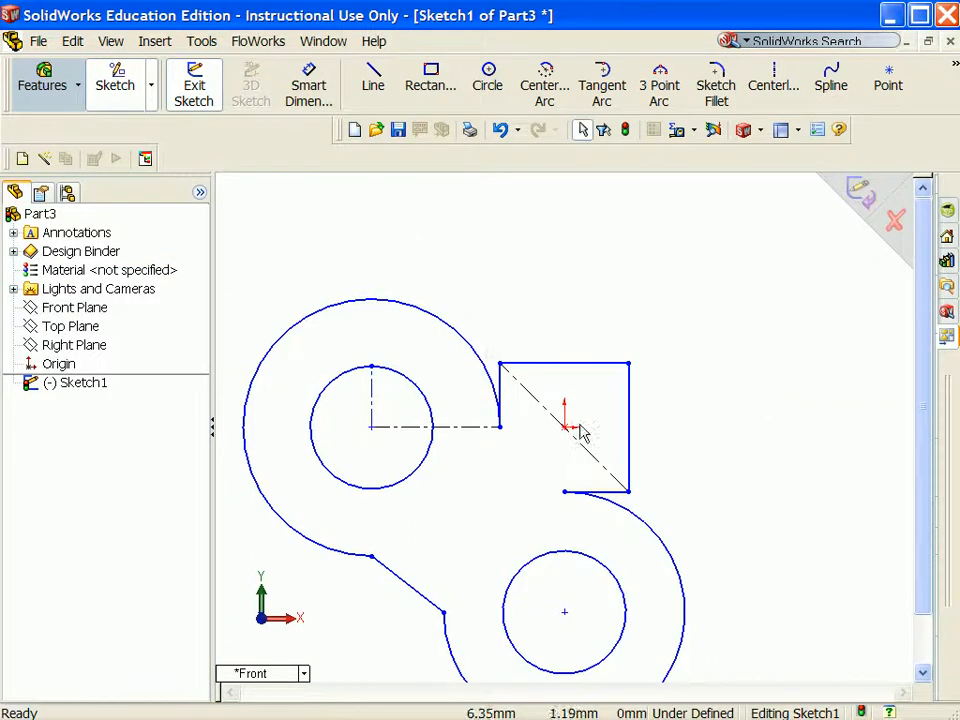
- Make the vertical centerline equal in length to the trimmed bottom edge of the square
click(601, 494)
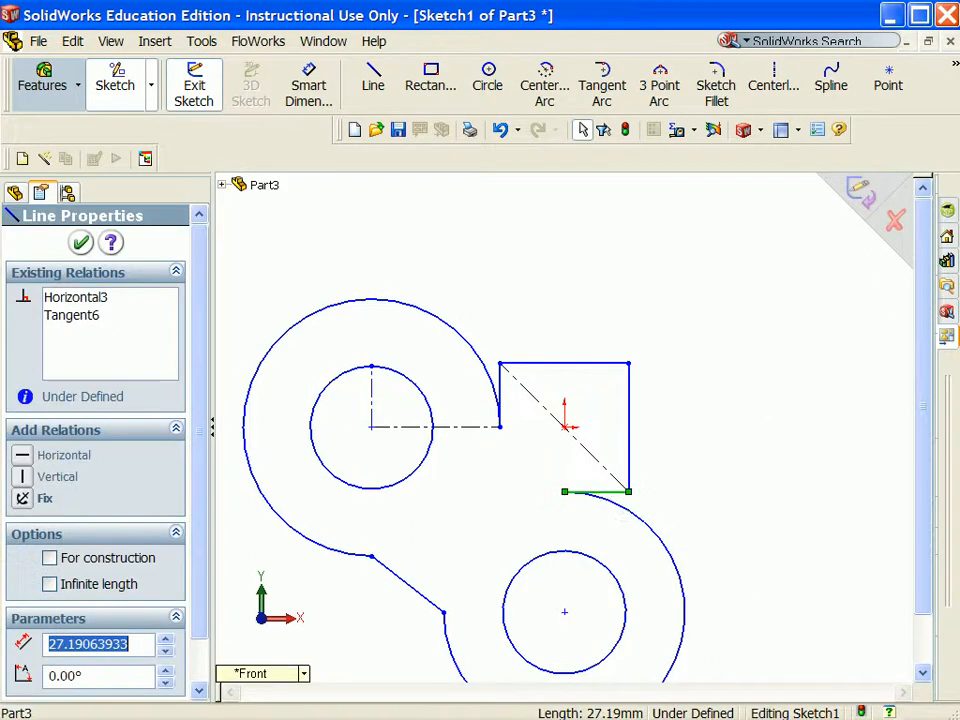
ctrl+click(372, 398)
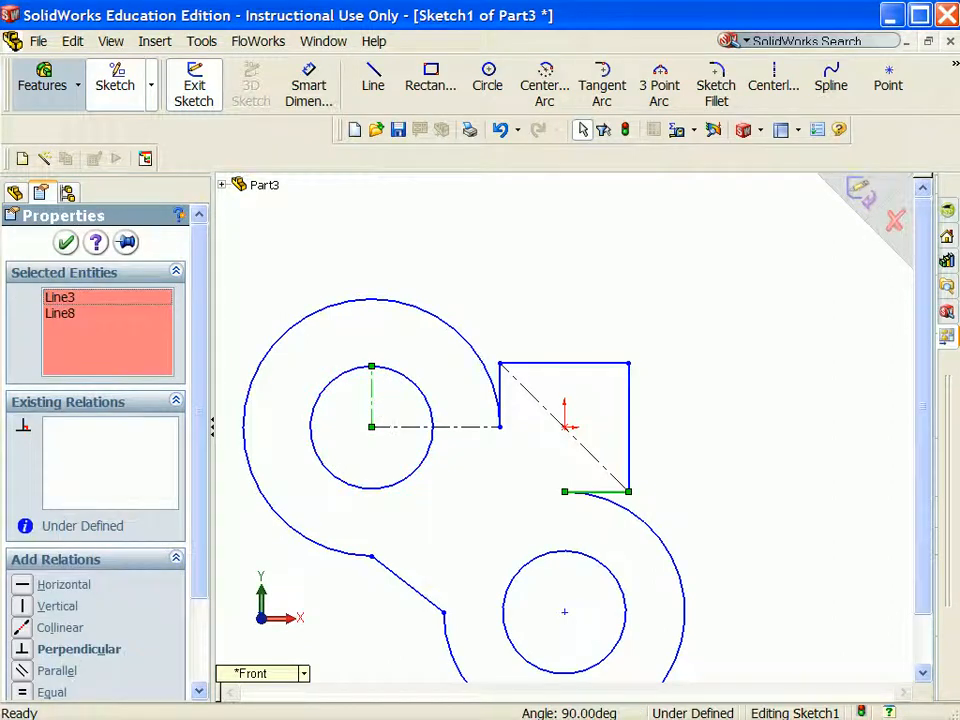
click(26, 692)
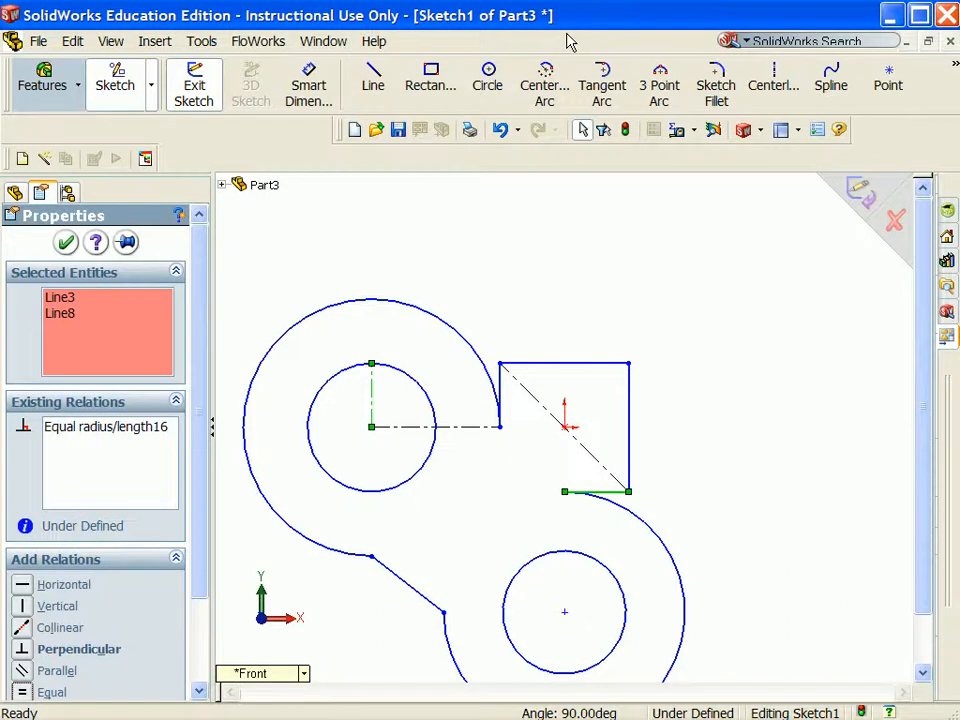
- Dimension the square's top edge to 50 mm
text(50)
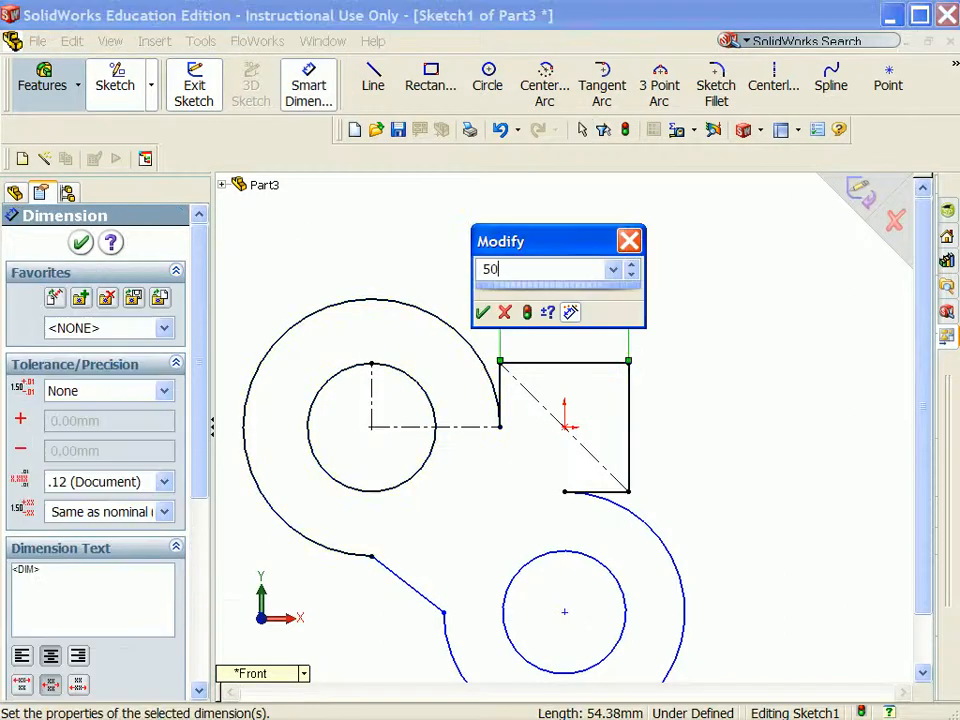
key(Return)
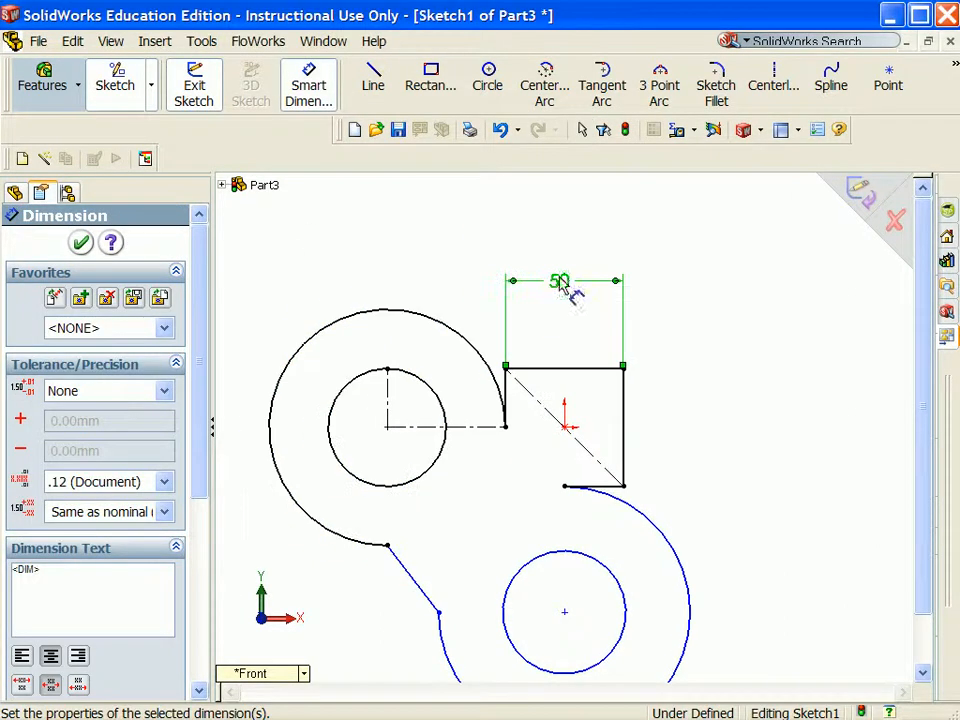
- Draw a centerline from the square's upper-right corner to the midpoint of the slanted line, and make the two outer arcs equal
click(773, 80)
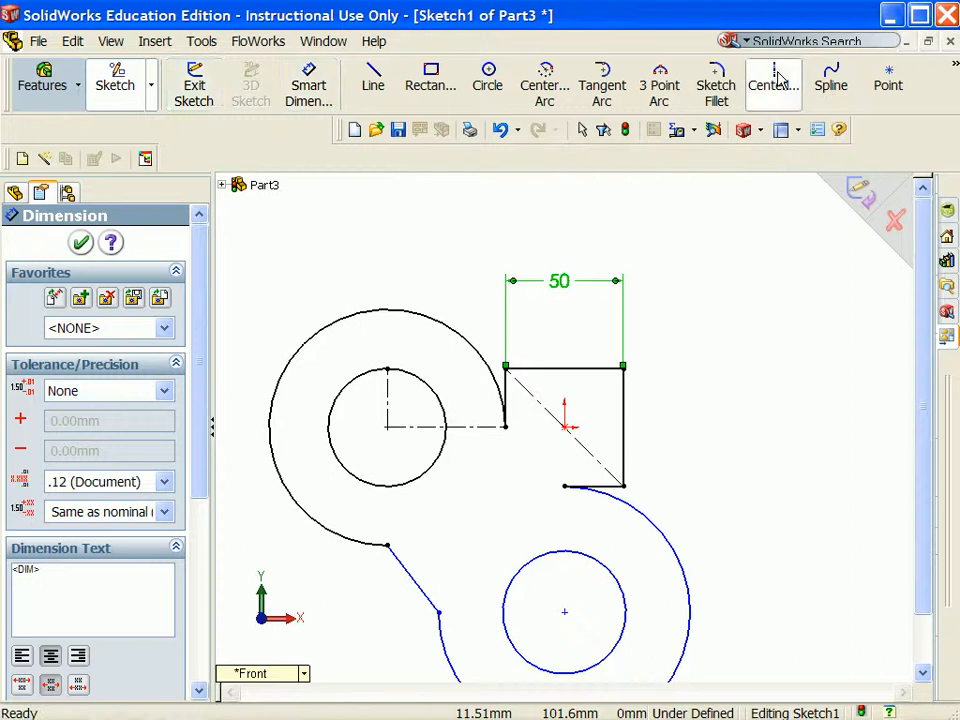
click(506, 368)
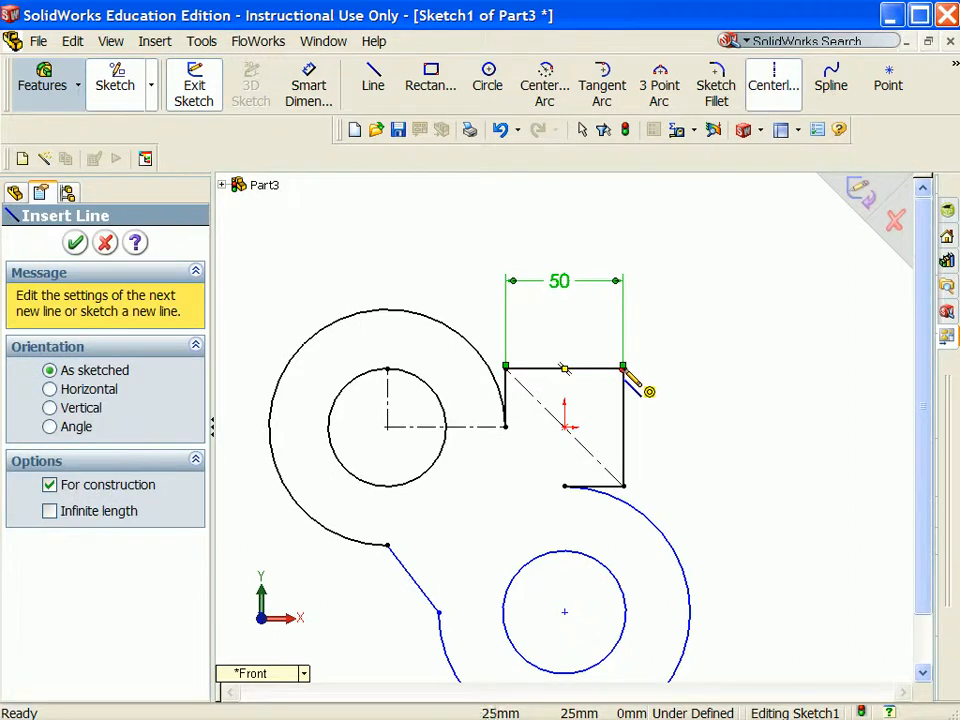
click(622, 370)
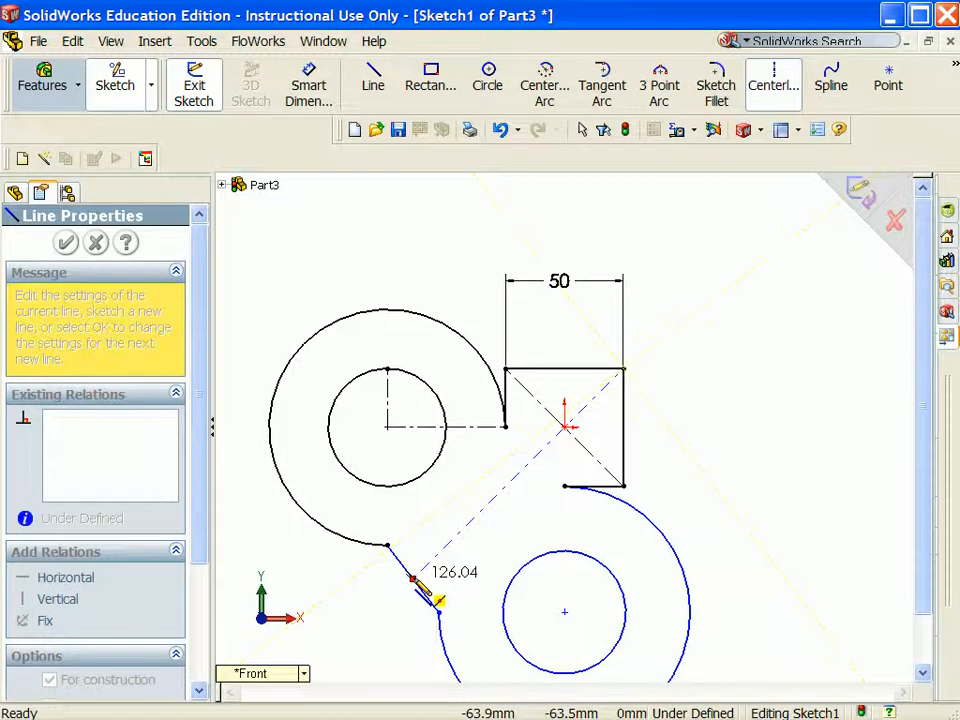
click(412, 578)
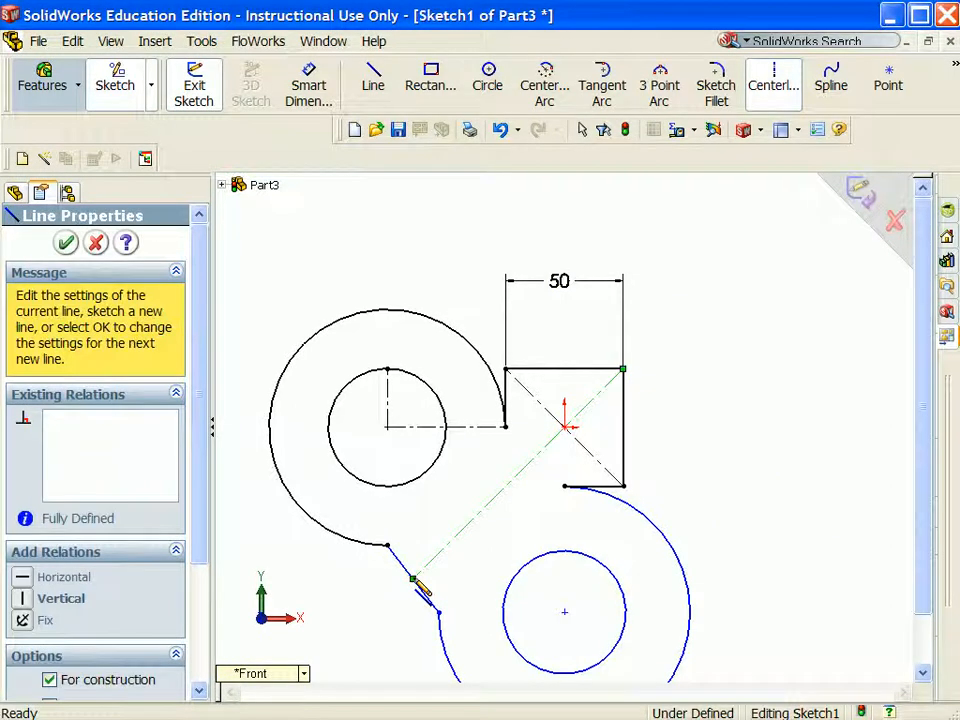
right_click(761, 448)
click(798, 257)
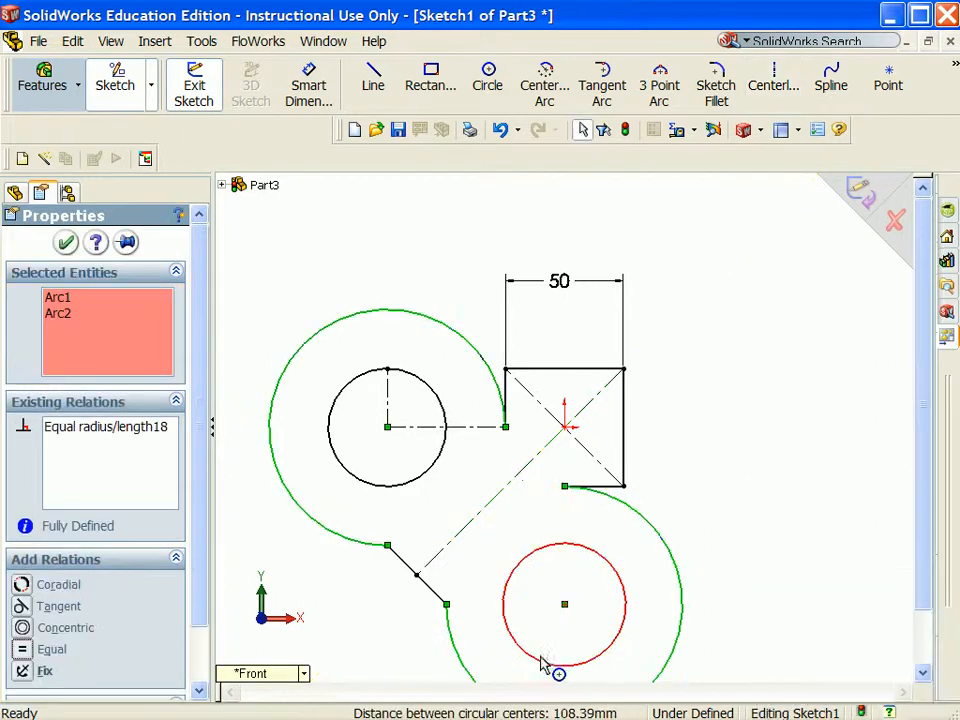
- Make the lower inner circle equal in radius to the left inner circle
click(549, 664)
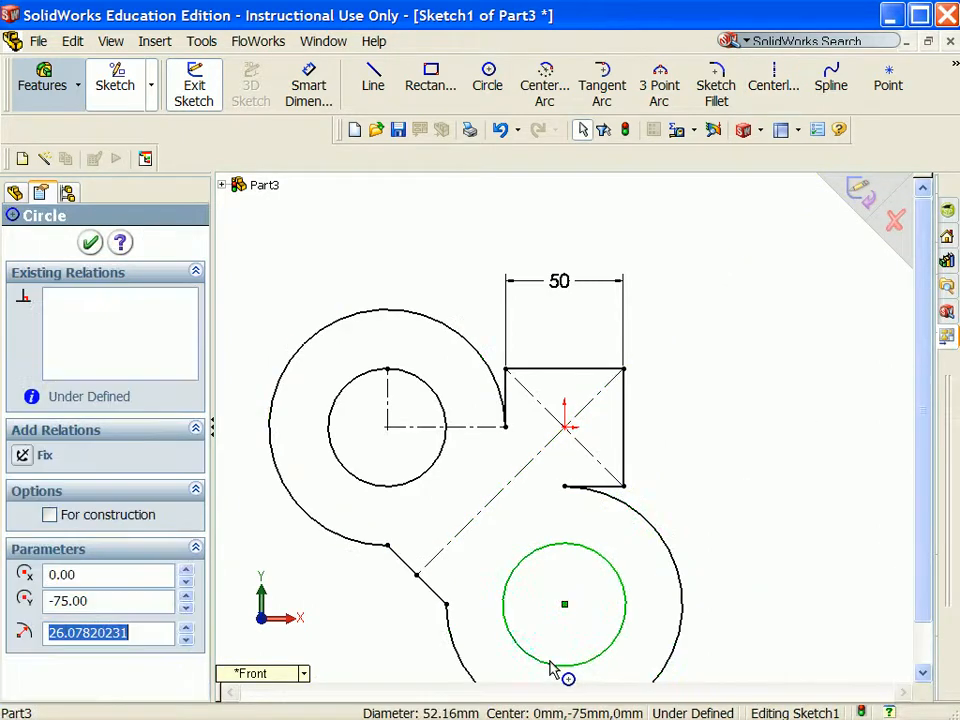
ctrl+click(400, 490)
click(24, 652)
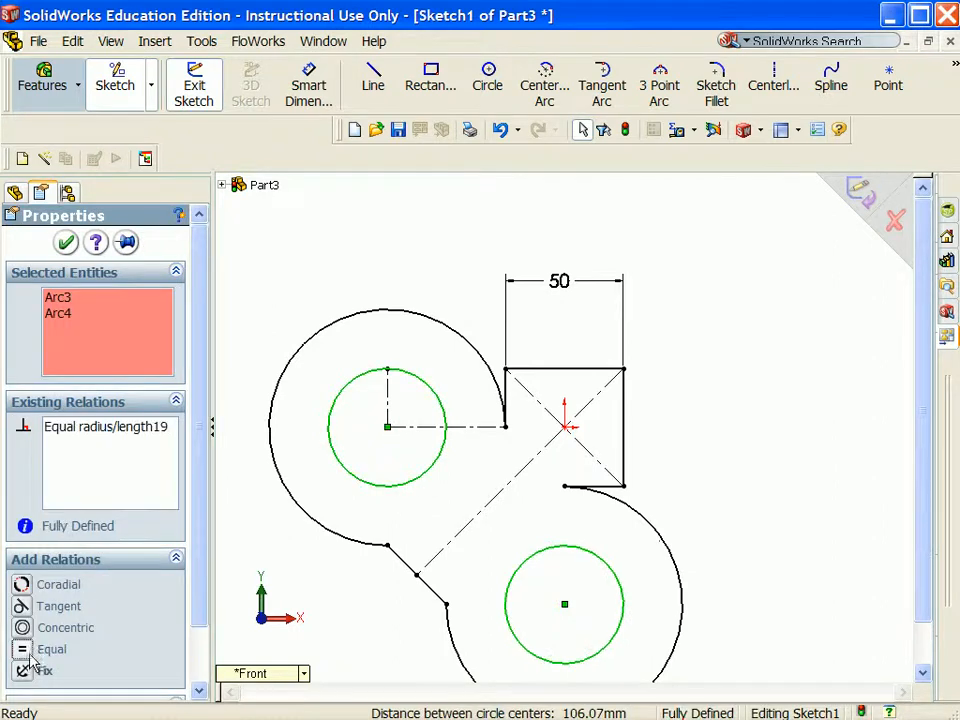
click(818, 428)
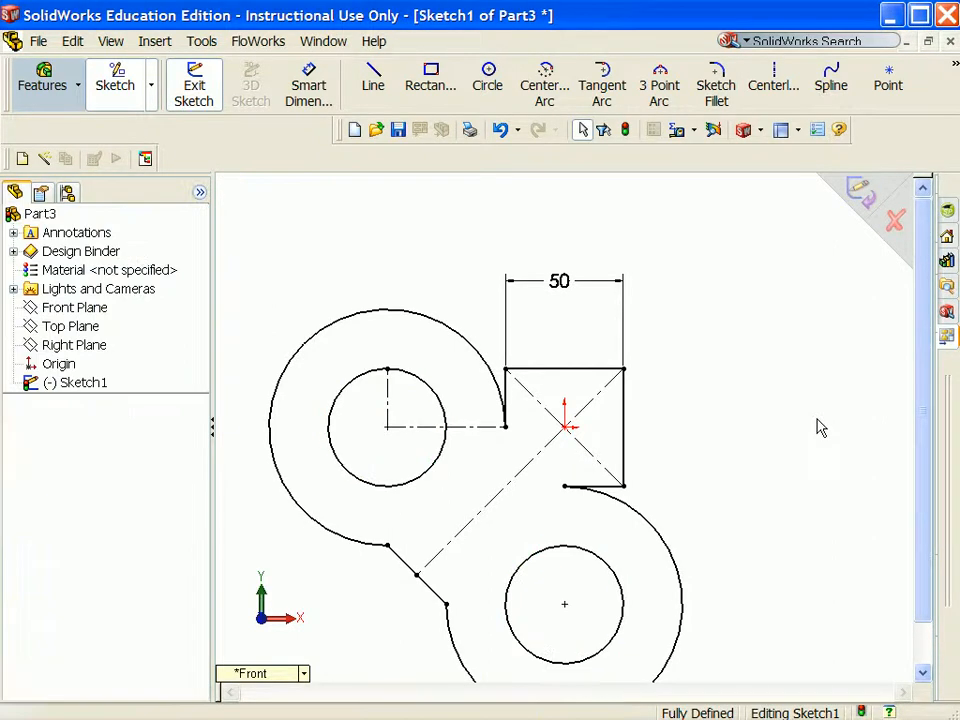
key(f)
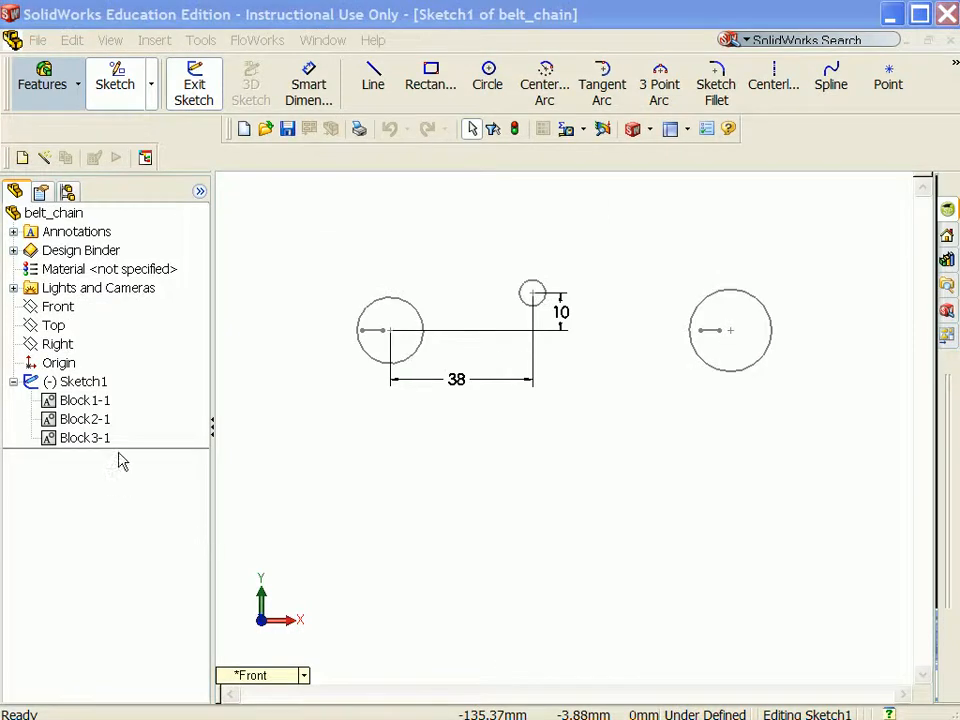
- Highlight each of the three circle blocks of the belt_chain sketch in turn to identify them in the drawing
click(92, 401)
ctrl+click(95, 420)
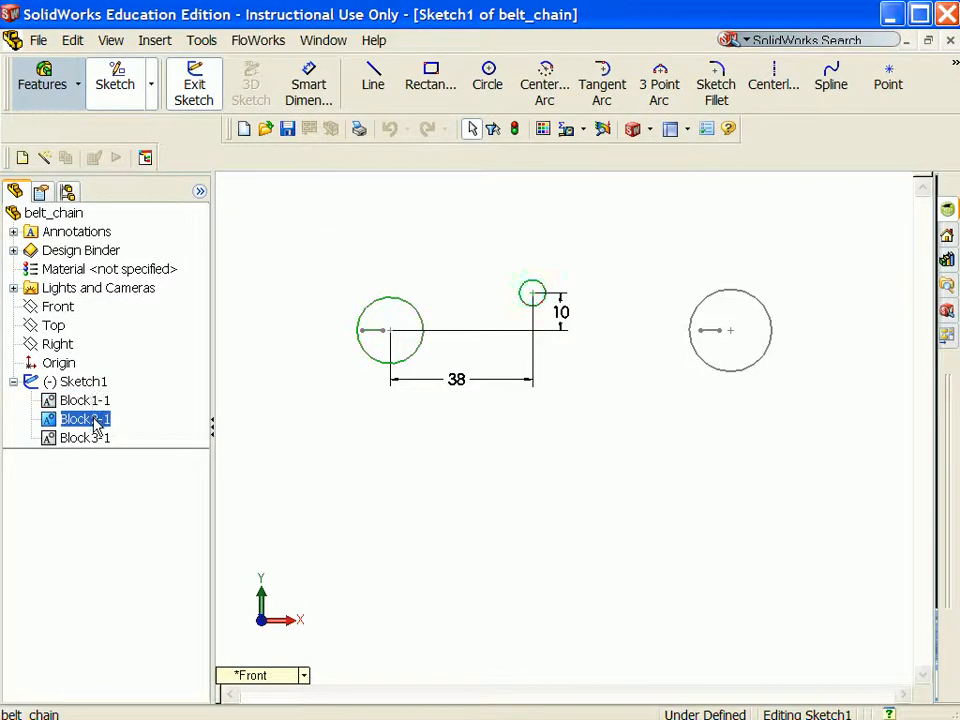
click(96, 439)
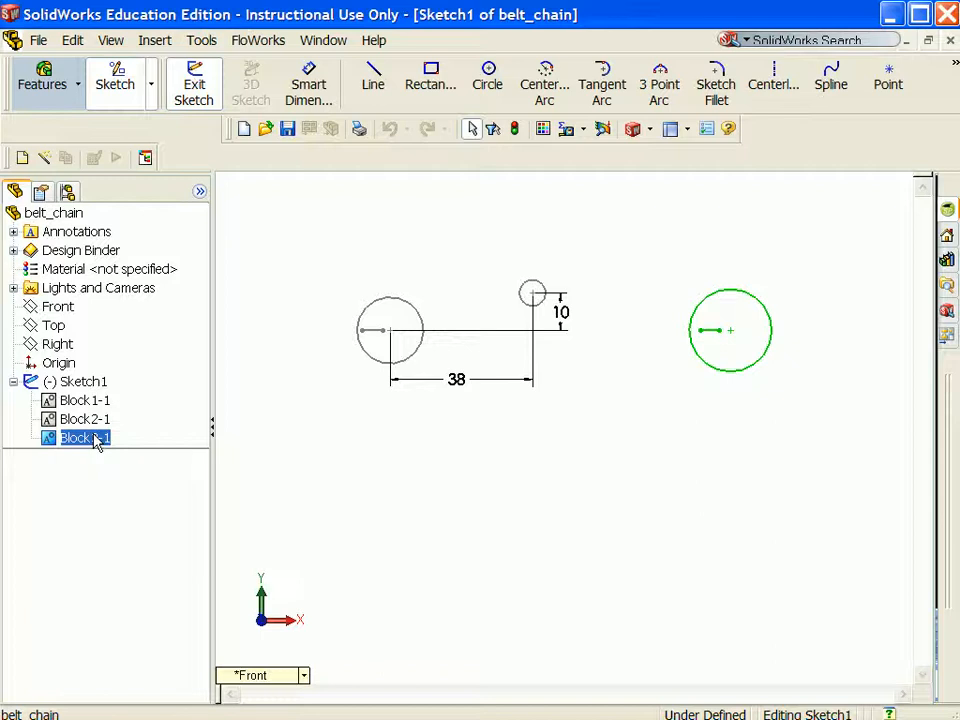
- Start a Belt/Chain sketch entity and add the left circle and the small middle circle as its first belt members
click(201, 42)
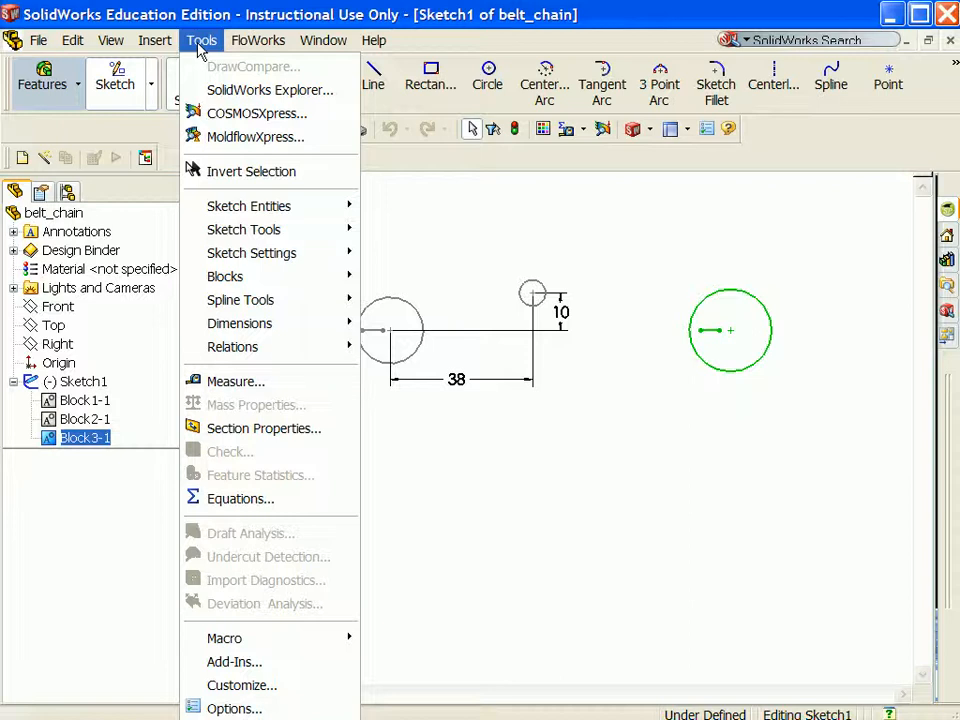
mouse_move(304, 232)
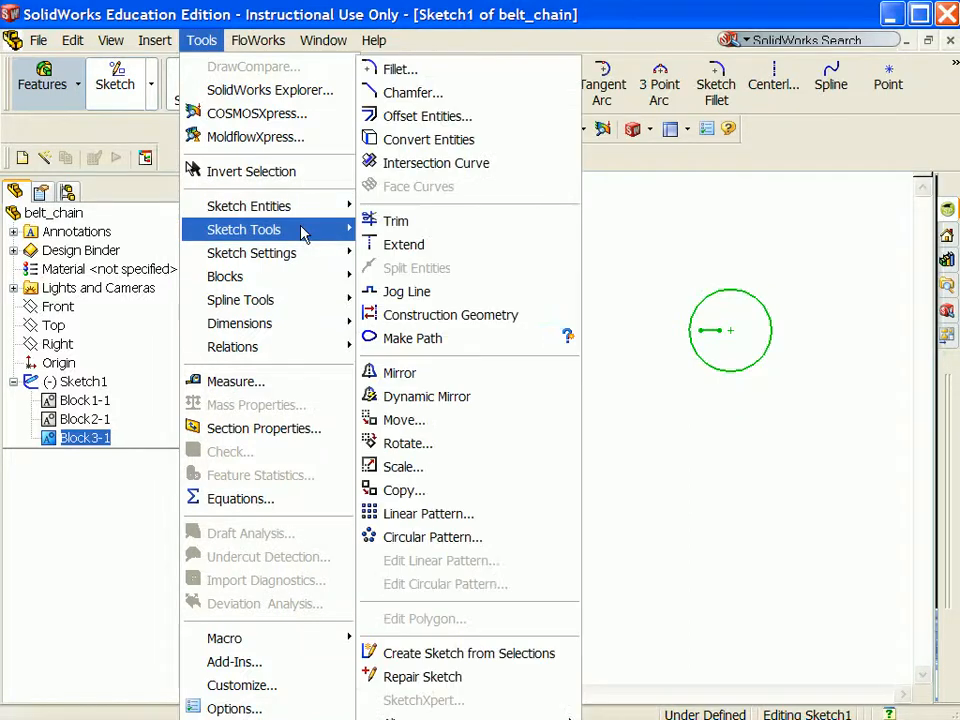
mouse_move(304, 208)
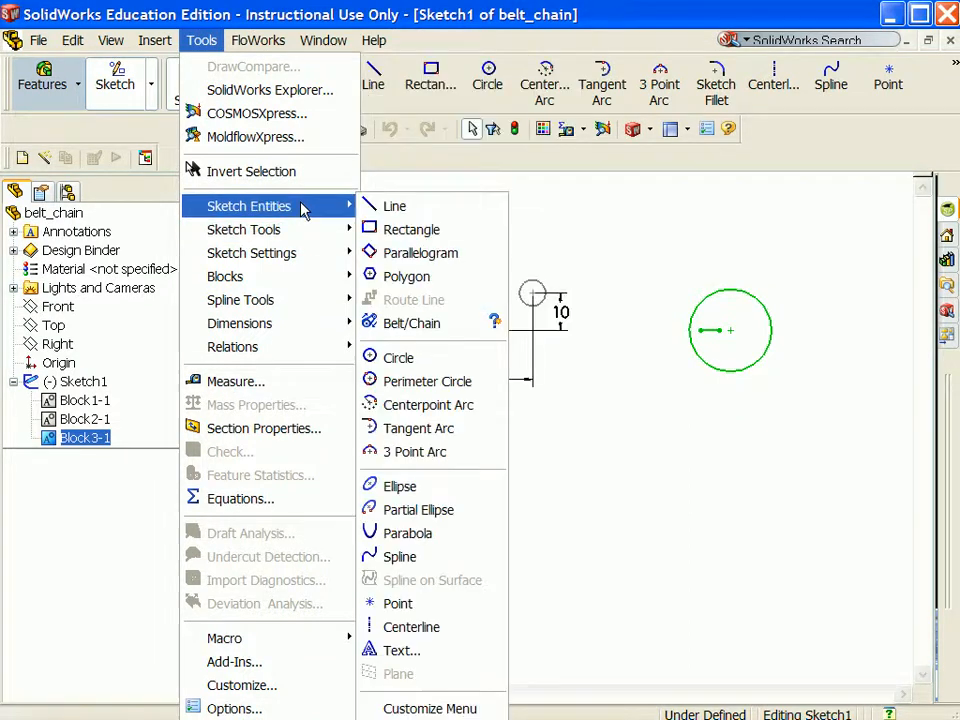
click(401, 325)
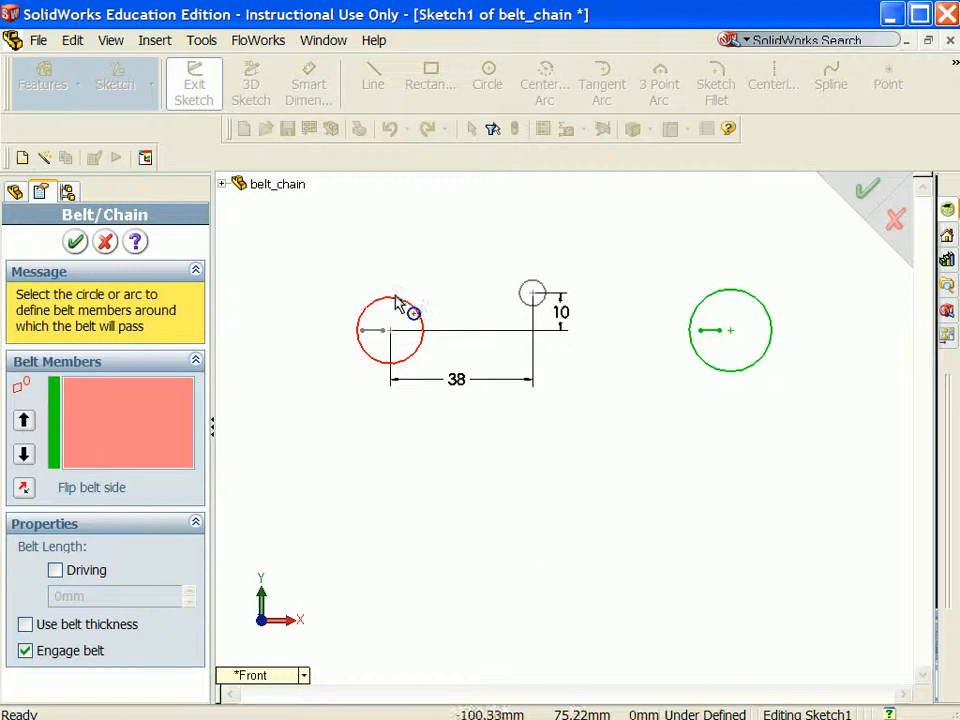
click(400, 304)
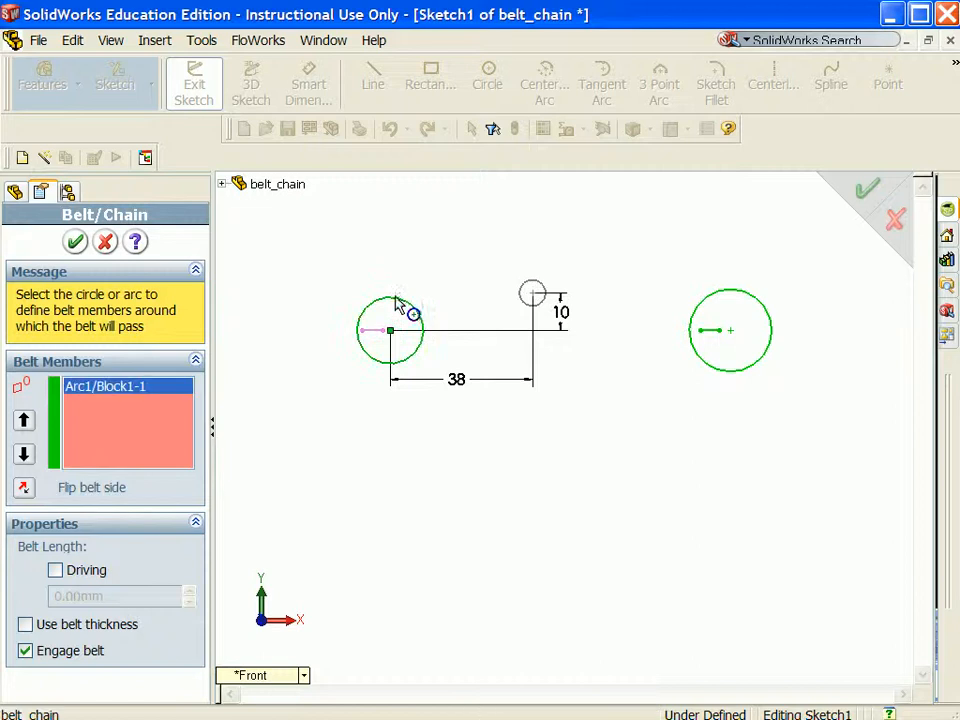
click(532, 292)
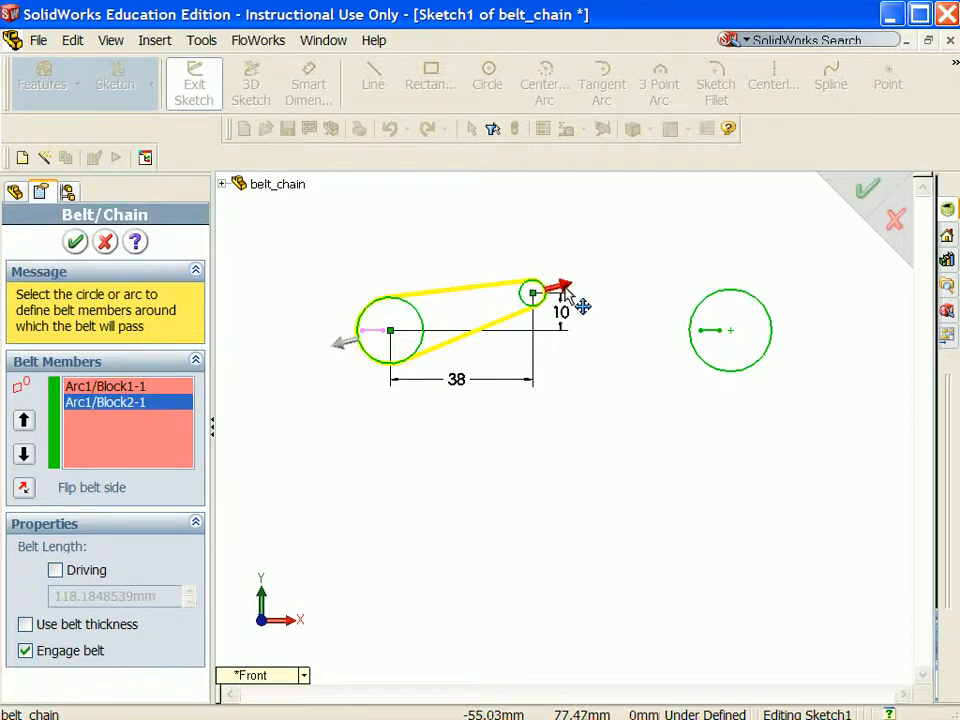
- Flip the belt side at the small circle and back again, and add the large right circle as the third belt member
click(565, 287)
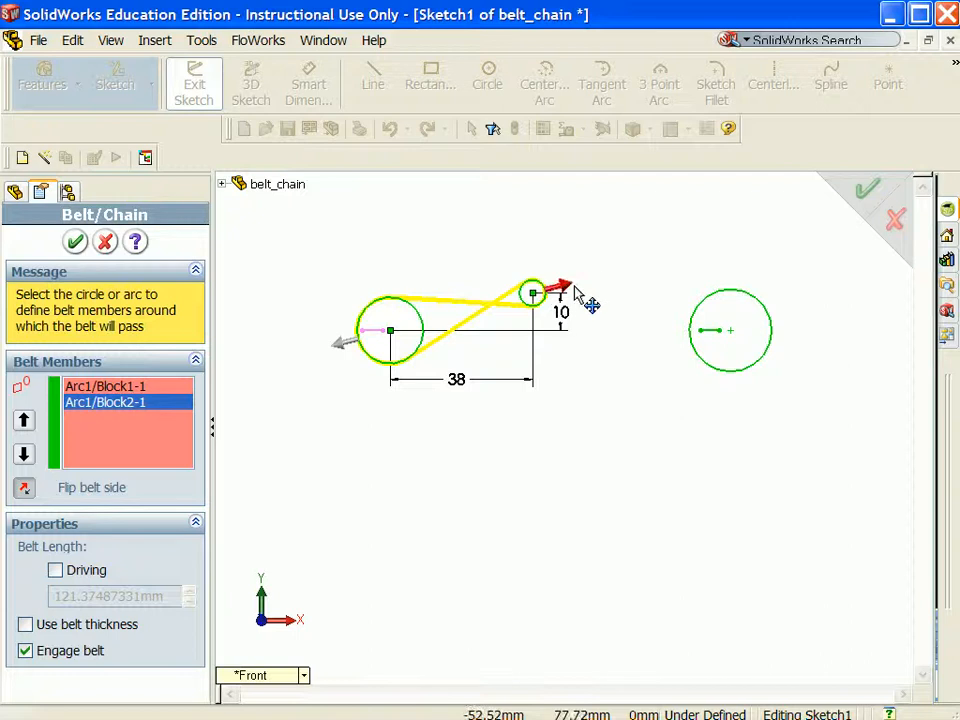
click(568, 287)
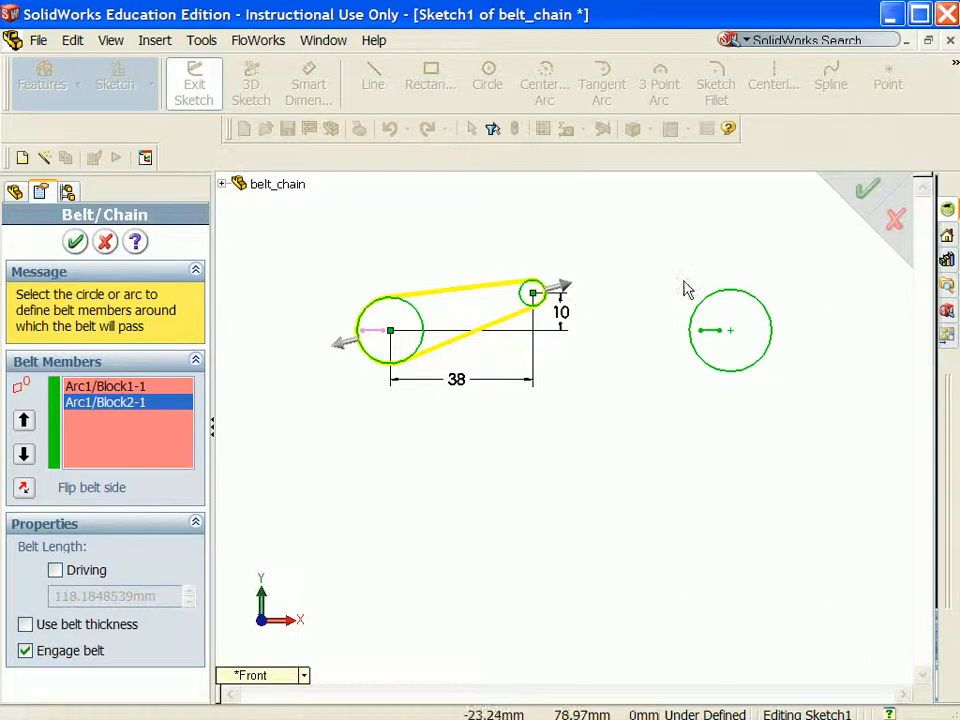
click(729, 297)
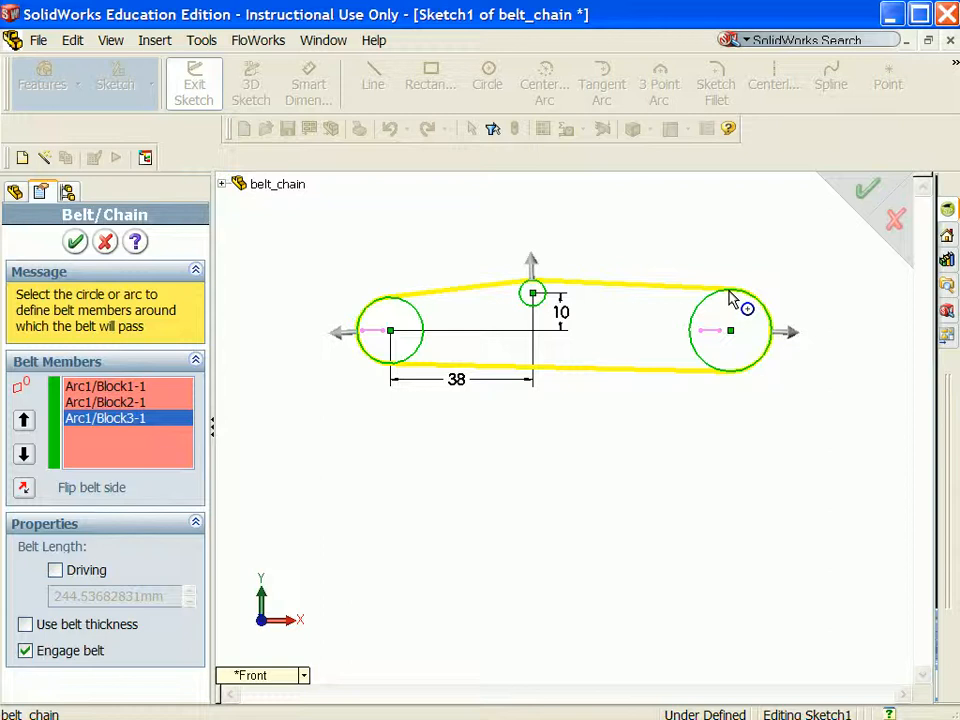
- Flip the belt side at the small middle circle so the belt passes beneath it, and complete the belt
click(540, 268)
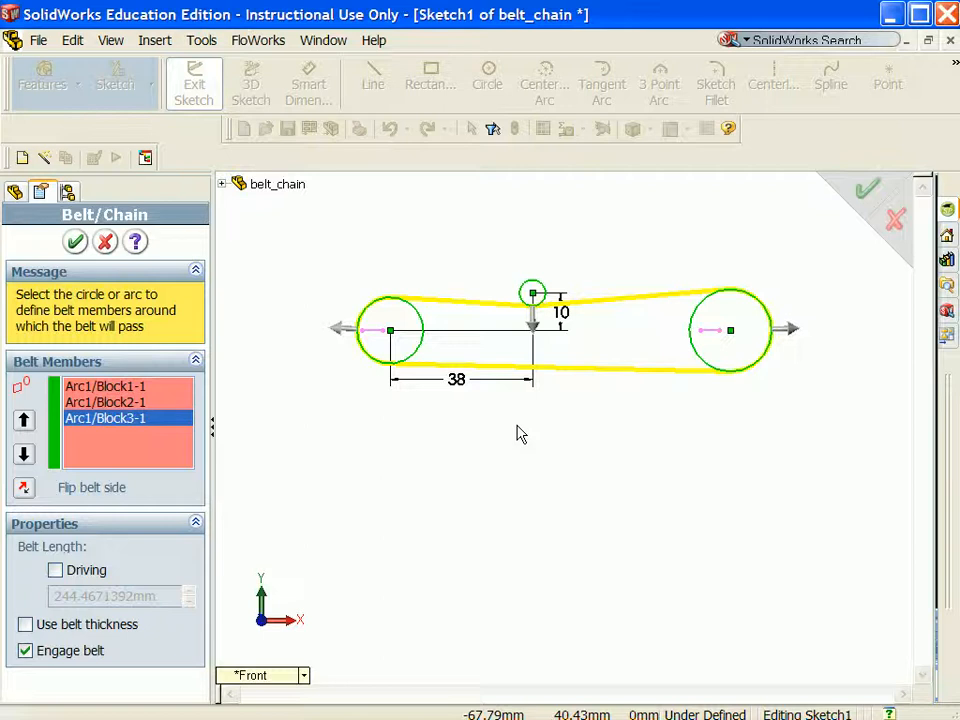
click(78, 243)
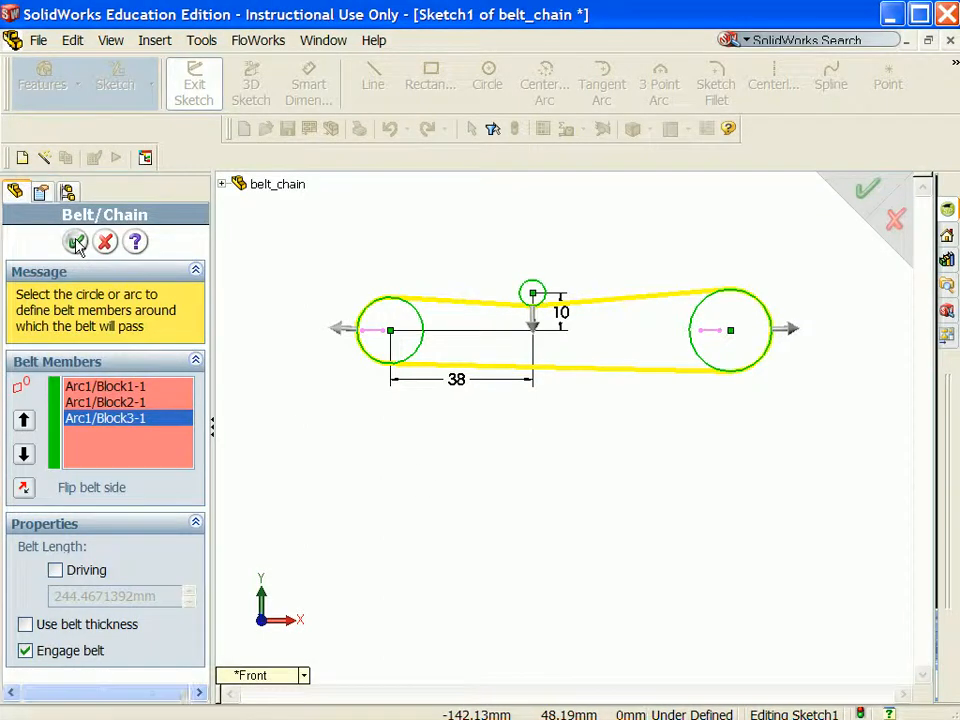
click(187, 460)
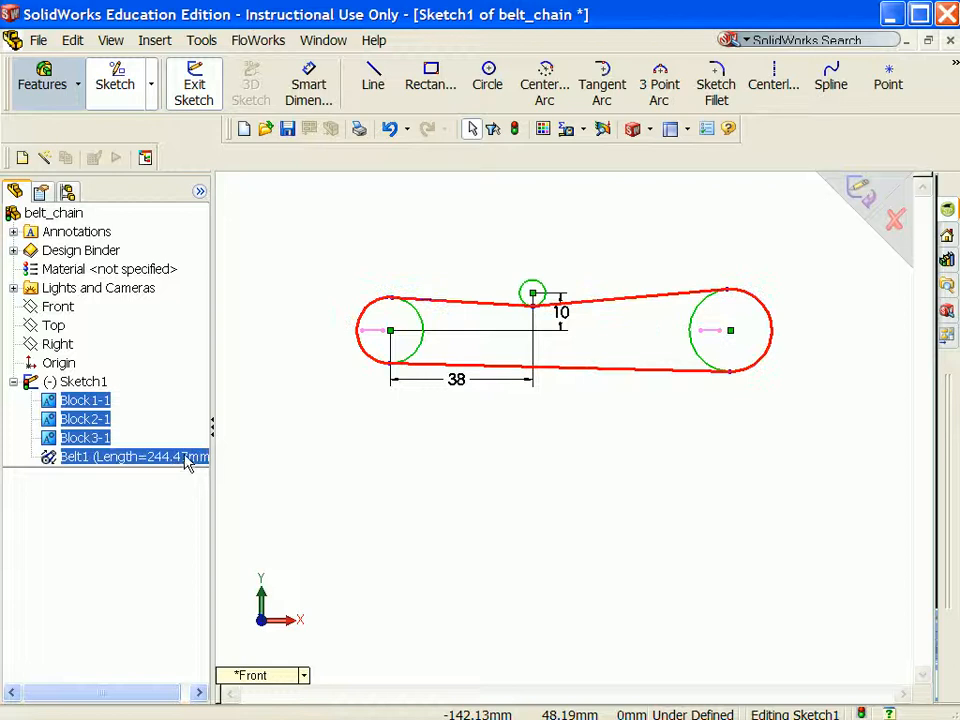